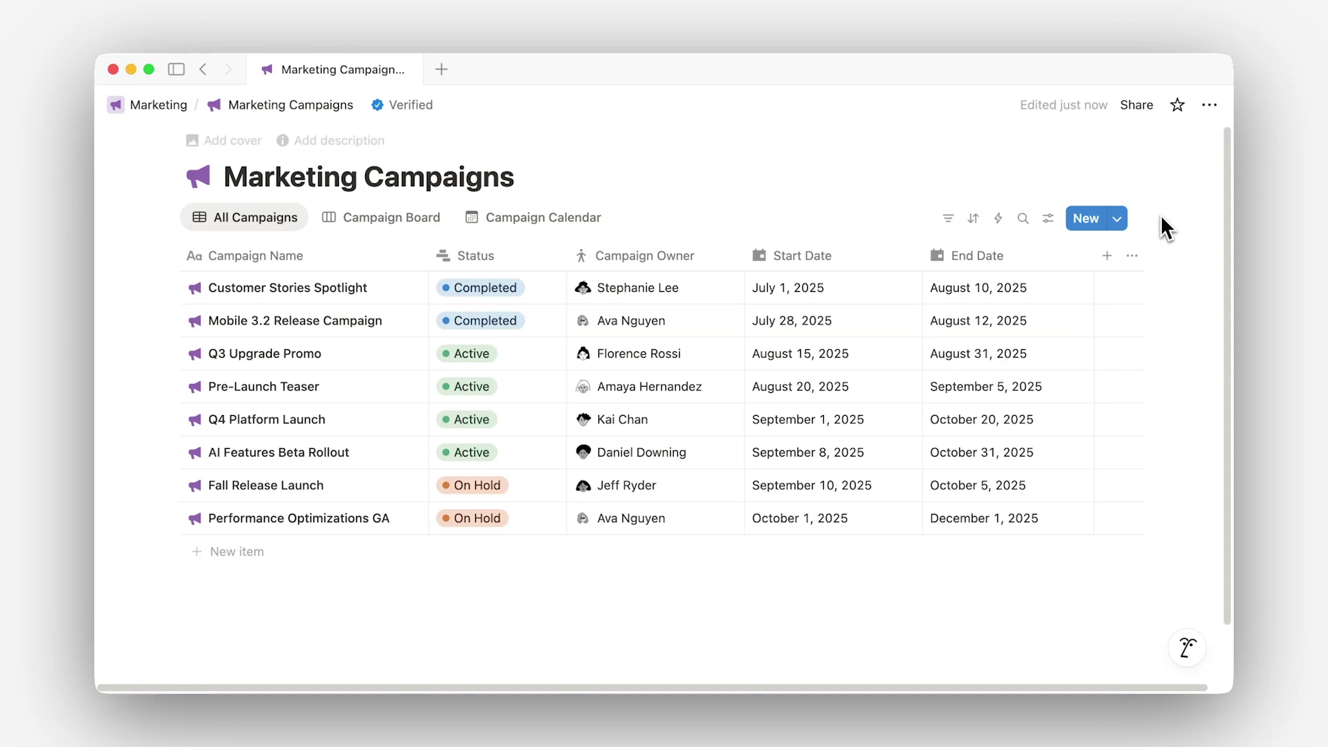
Split Marketing Campaigns' teamspace access into owners and members, and change Members from Full access to Can edit
{"action": "left_click", "coordinate": [1137, 104]}
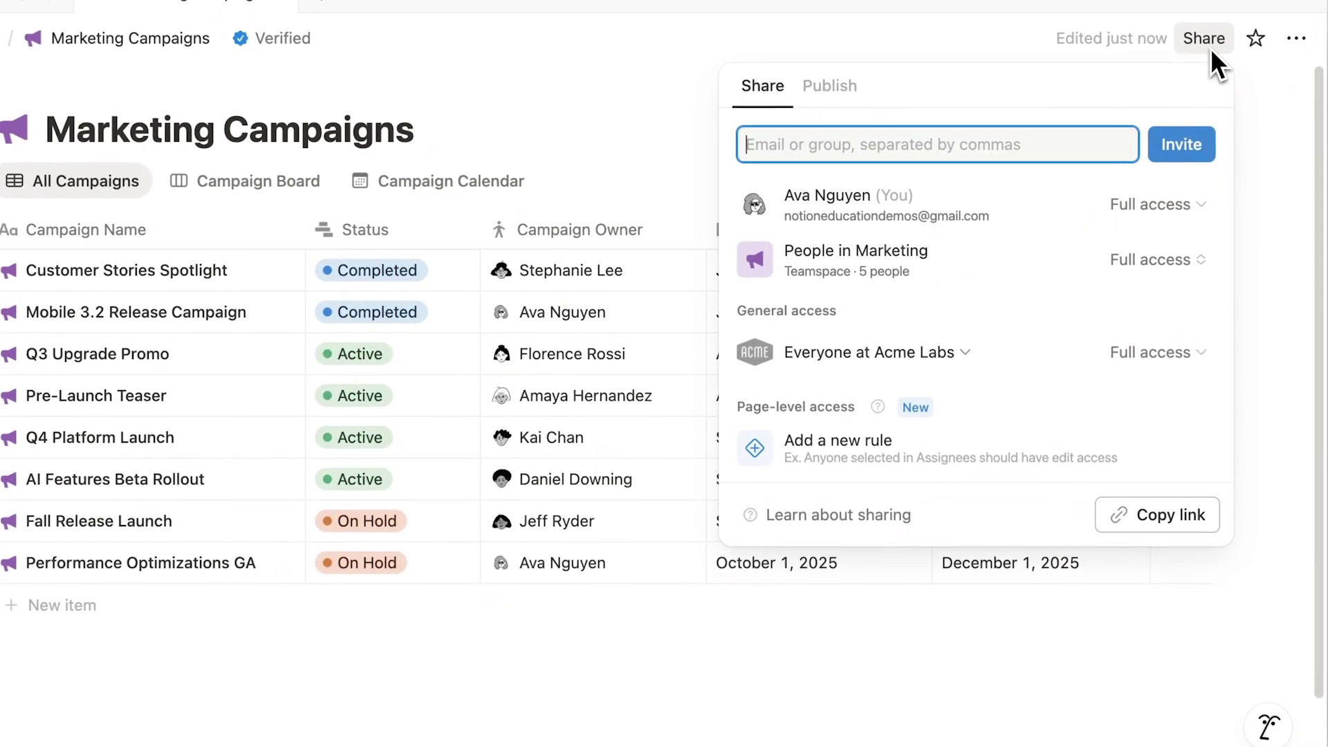
{"action": "left_click", "coordinate": [1197, 203]}
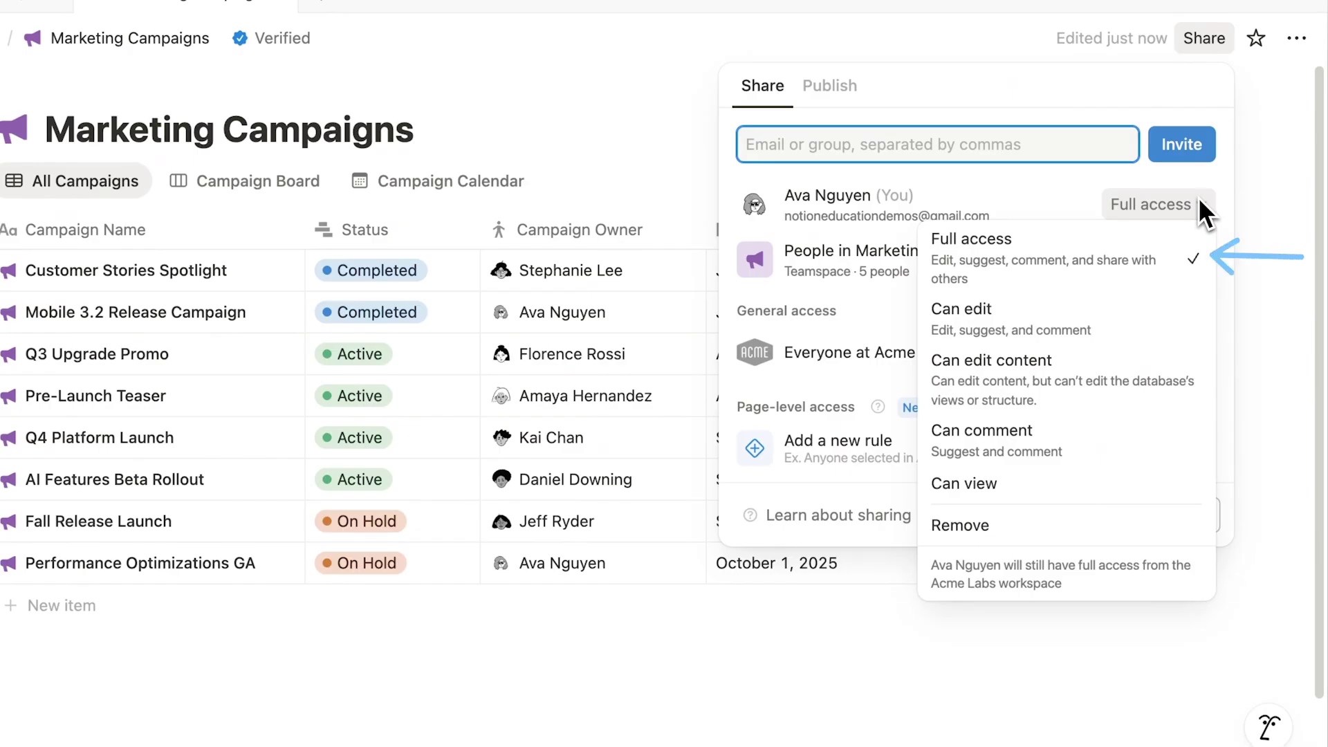
{"action": "left_click", "coordinate": [1221, 187]}
{"action": "left_click", "coordinate": [1065, 264]}
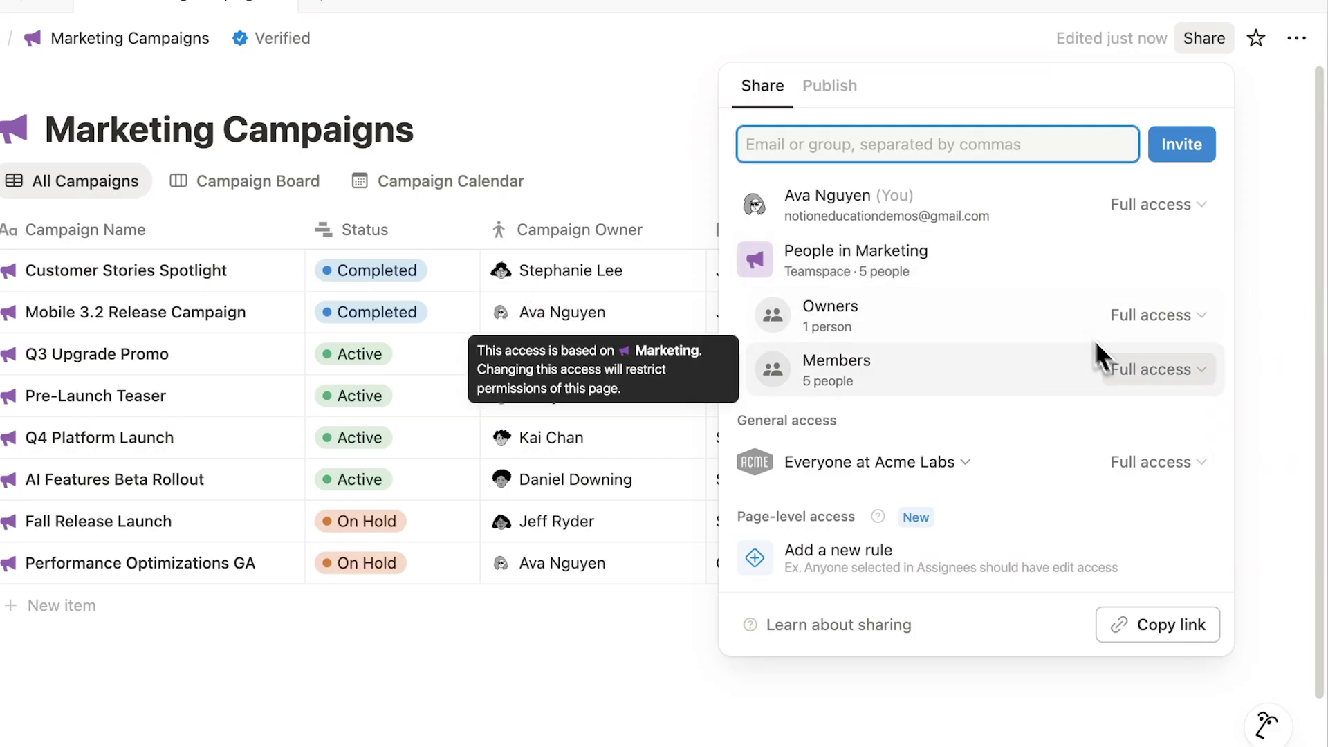
{"action": "left_click", "coordinate": [1123, 369]}
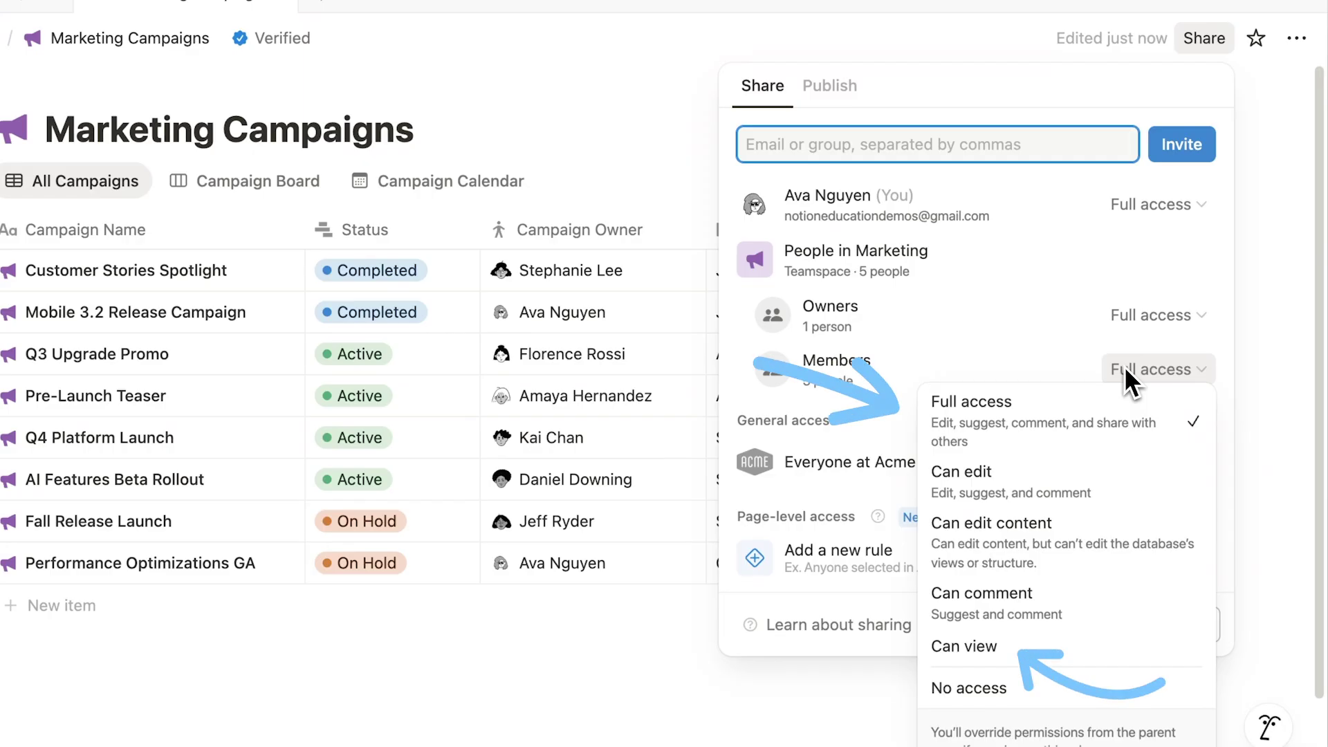
{"action": "left_click", "coordinate": [1151, 486]}
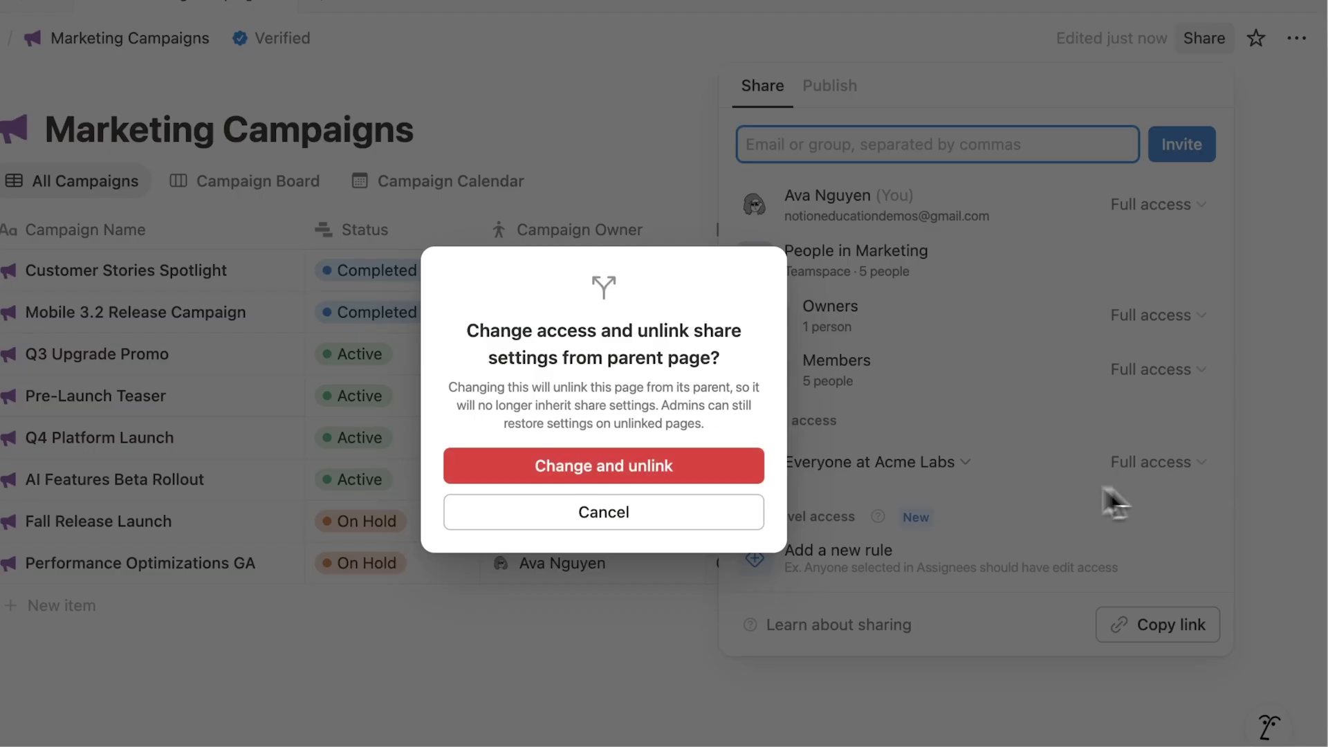
Unlink the page from the teamspace default, limit Everyone at Acme Labs to Can view, and copy the link
{"action": "left_click", "coordinate": [757, 474]}
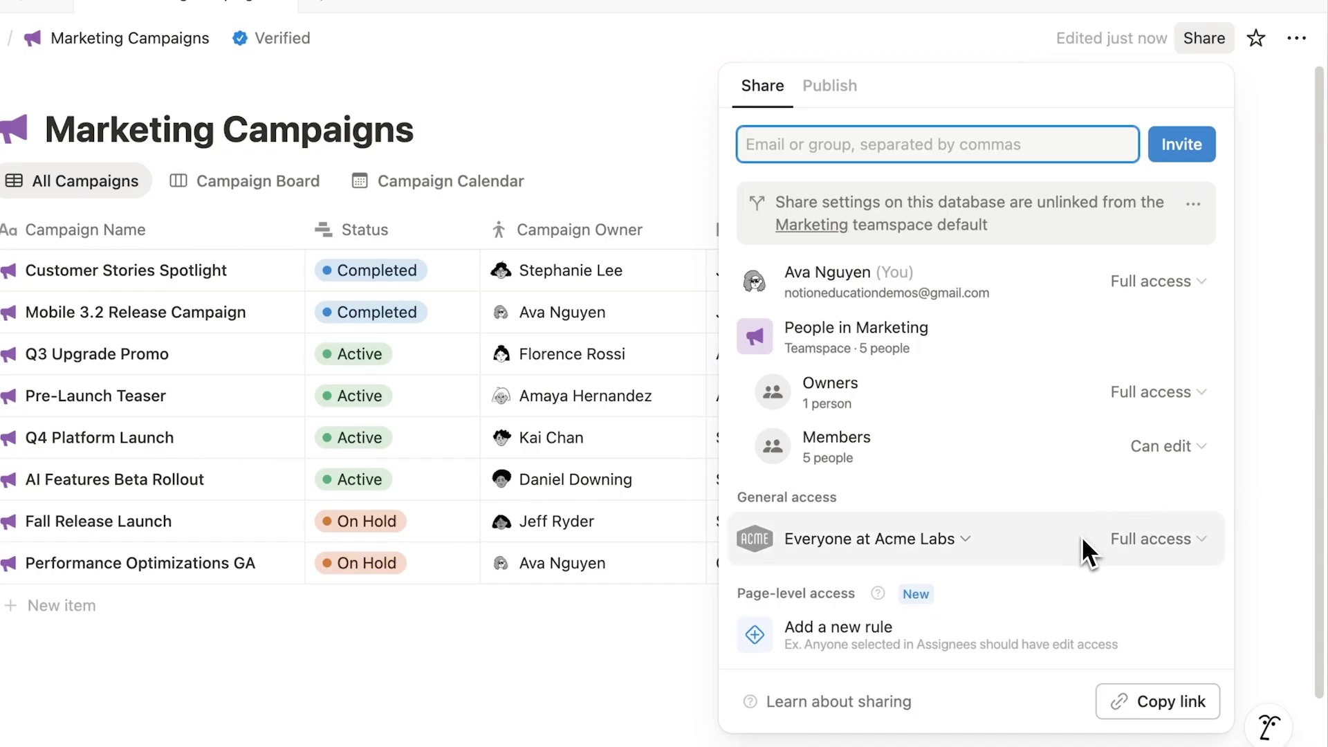
{"action": "left_click", "coordinate": [1043, 542]}
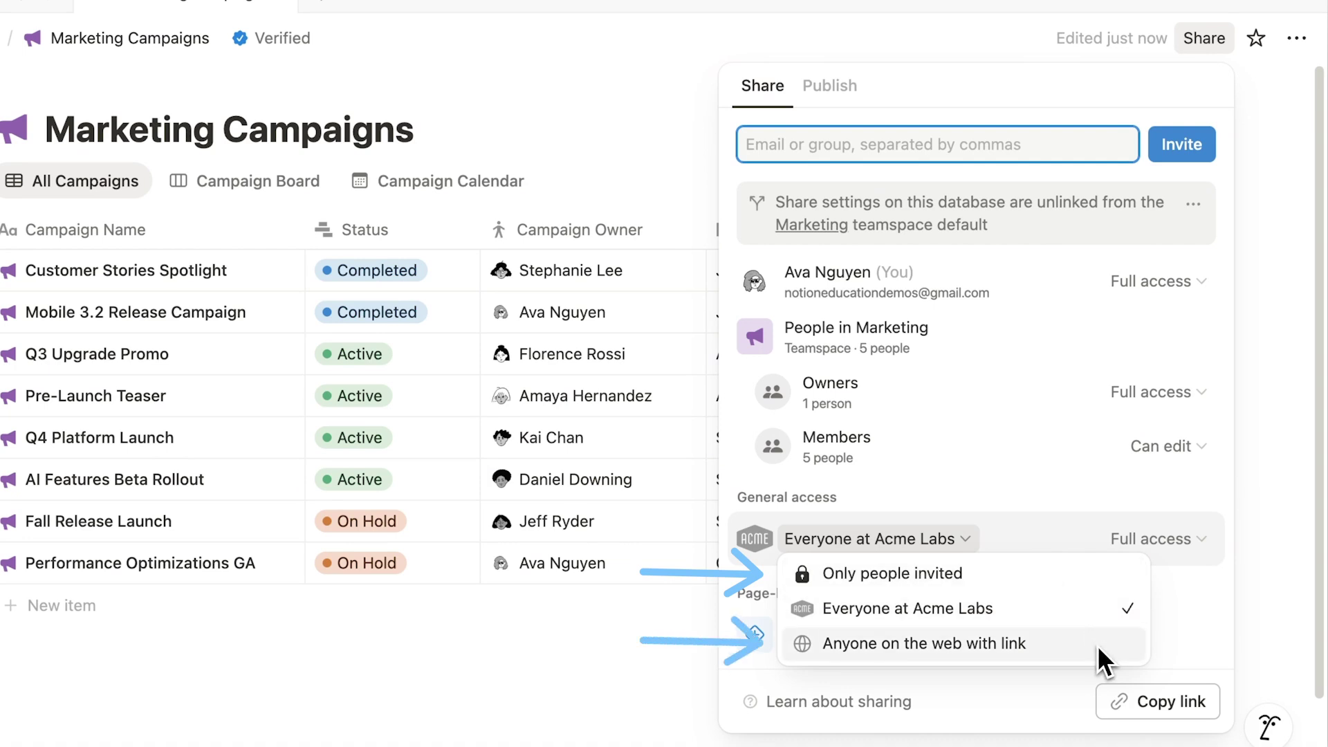
{"action": "left_click", "coordinate": [1179, 597]}
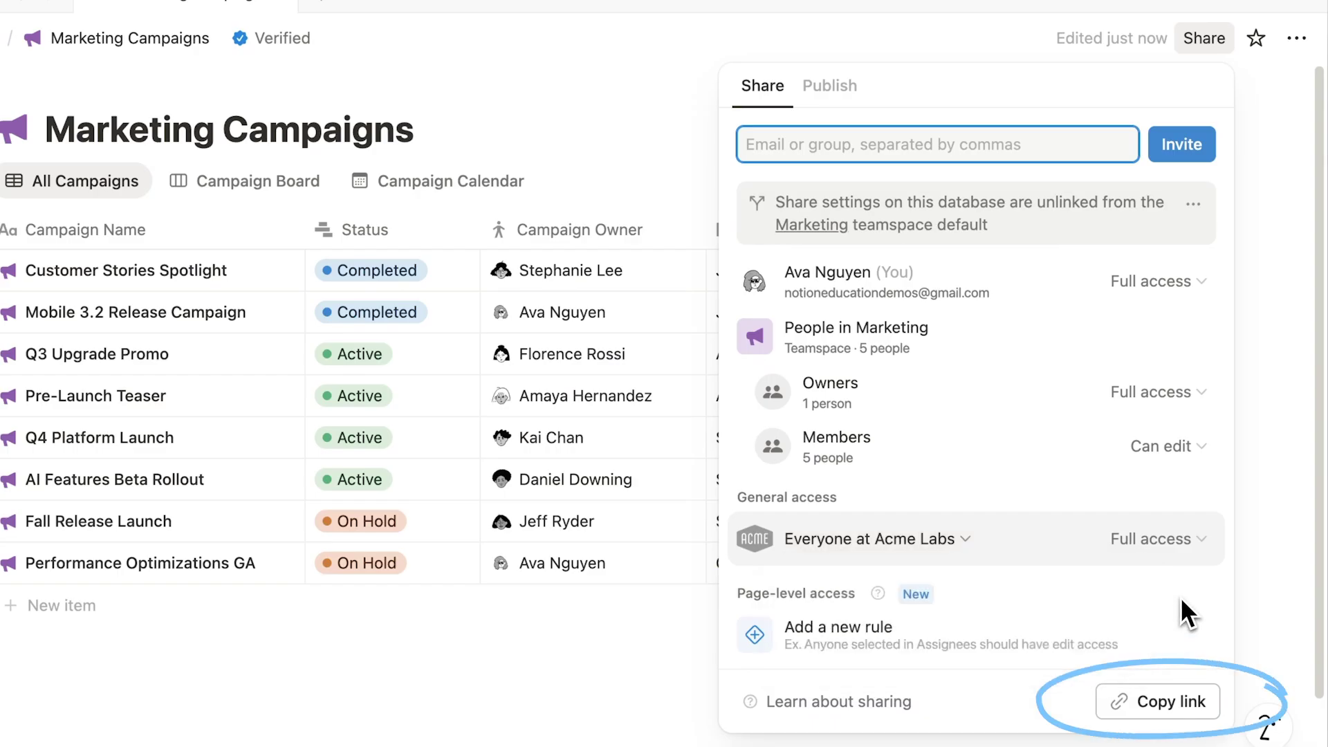
{"action": "left_click", "coordinate": [1153, 547]}
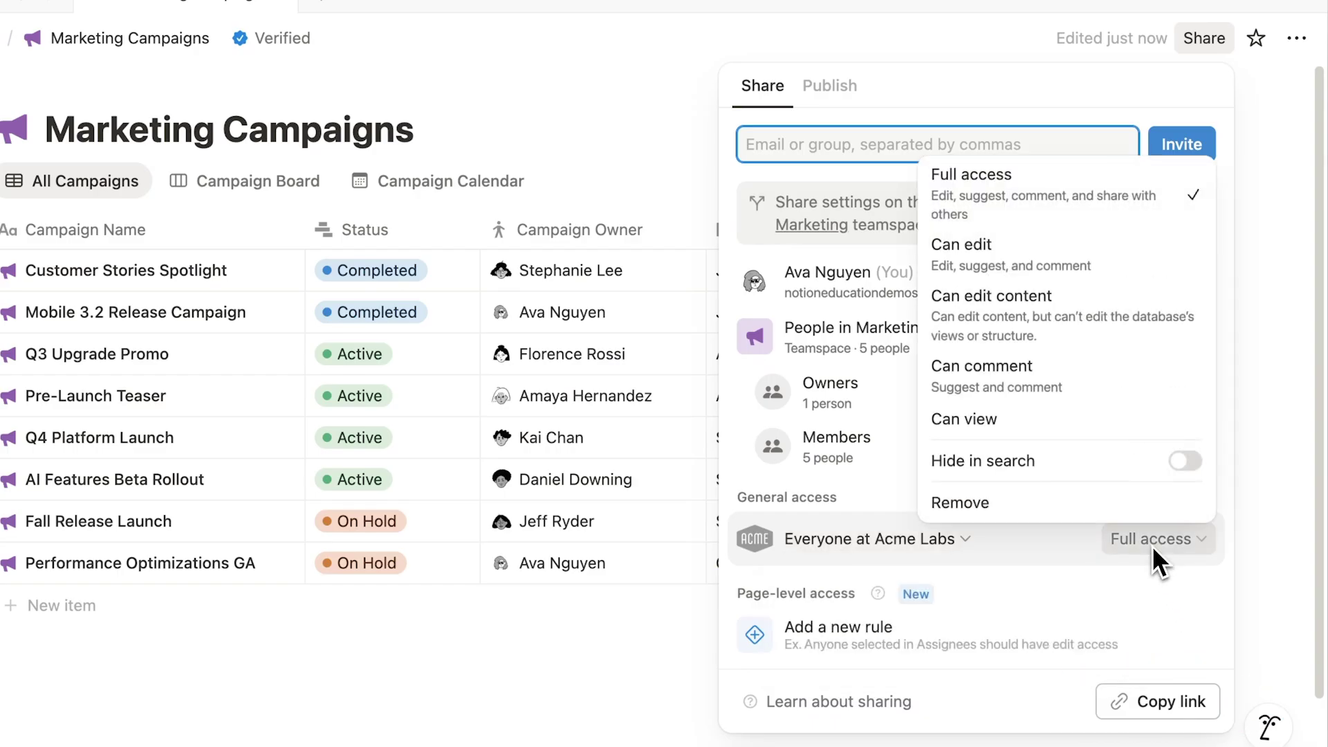
{"action": "left_click", "coordinate": [1092, 424]}
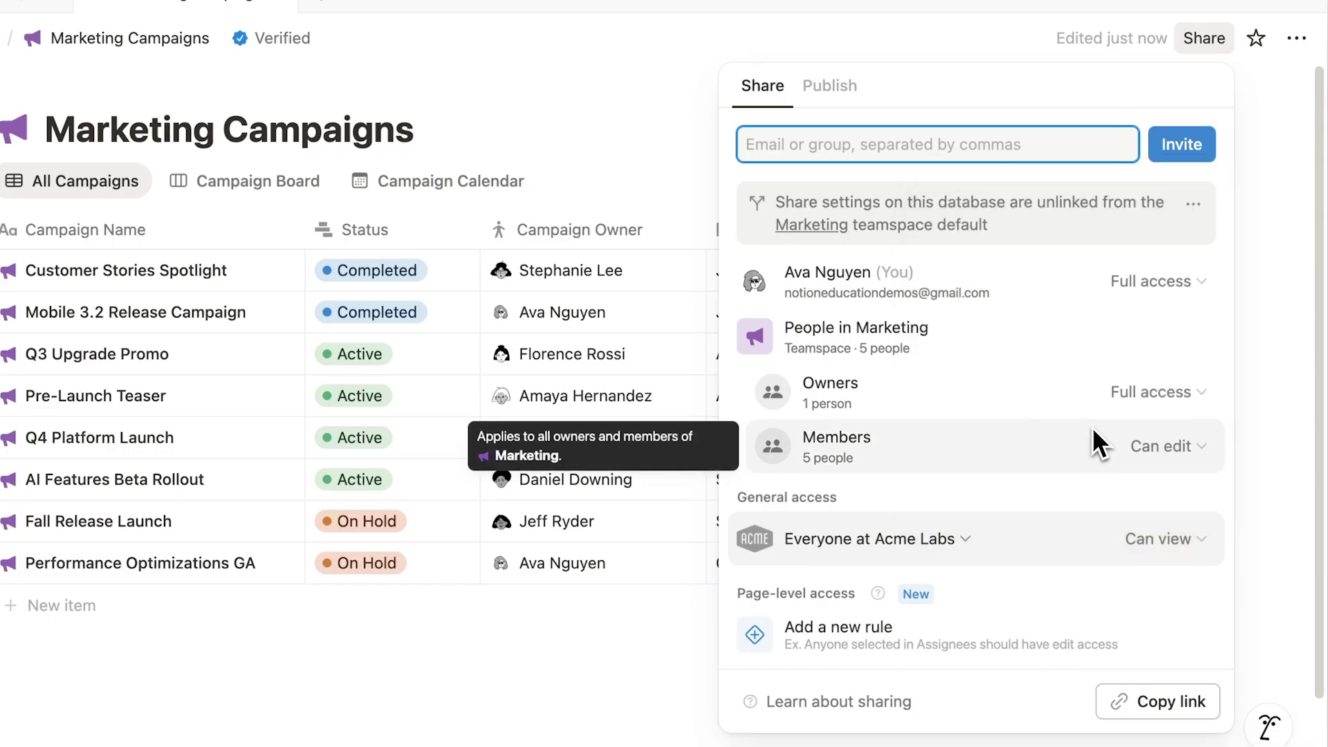
{"action": "left_click", "coordinate": [1204, 698]}
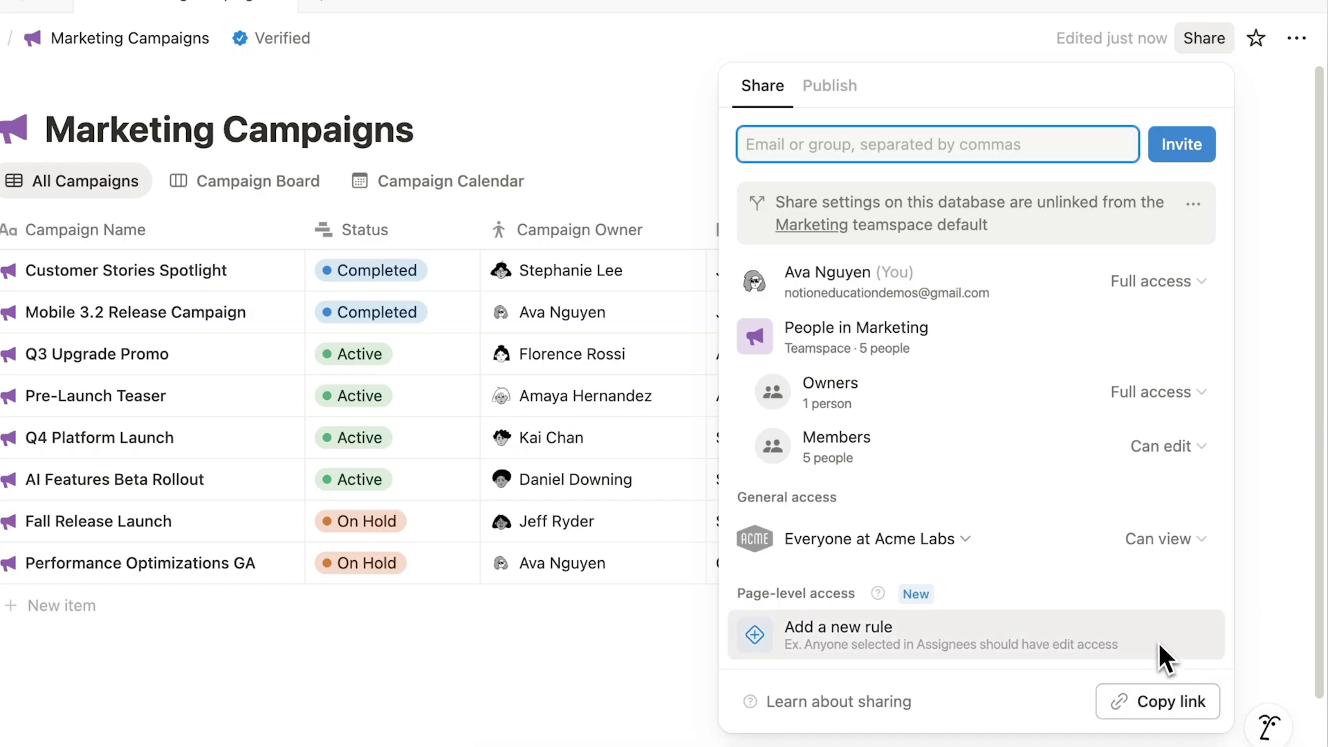
Create a page-level rule giving Campaign Owner people Can comment access to their pages
{"action": "left_click", "coordinate": [1144, 628]}
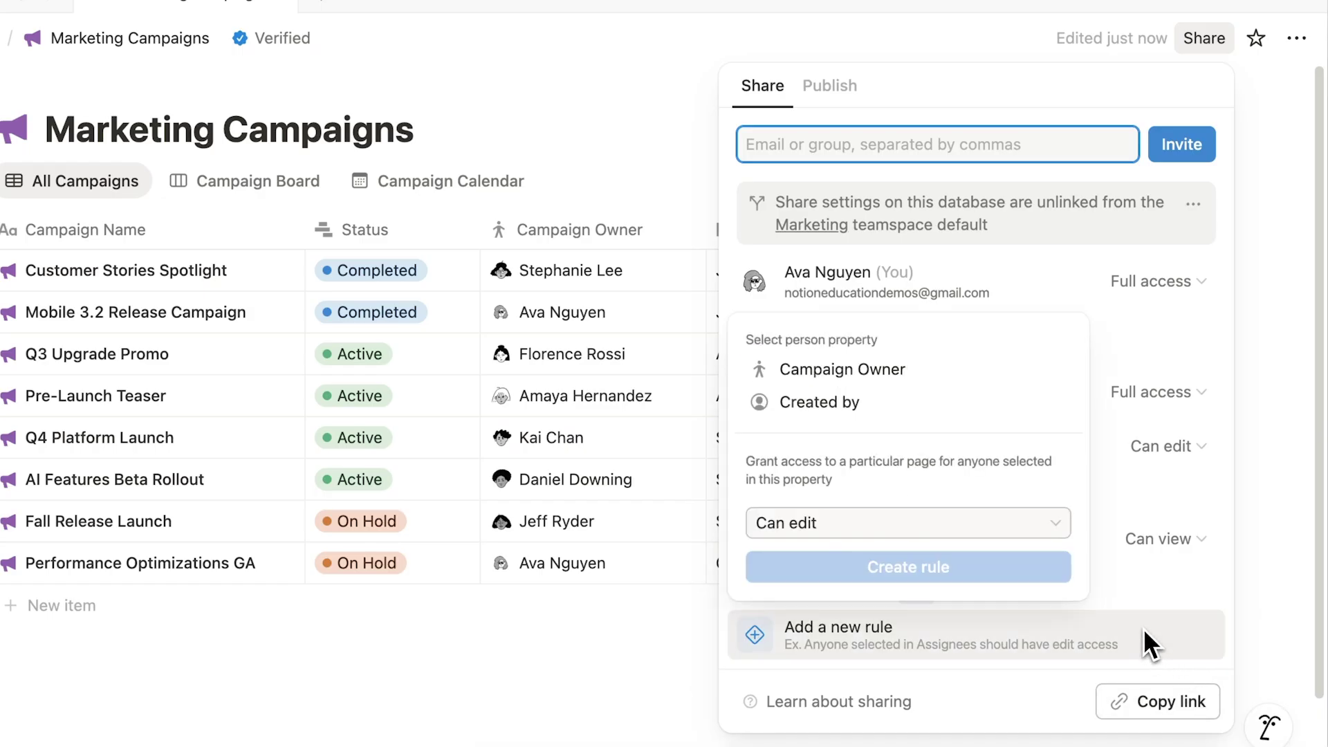
{"action": "left_click", "coordinate": [981, 368]}
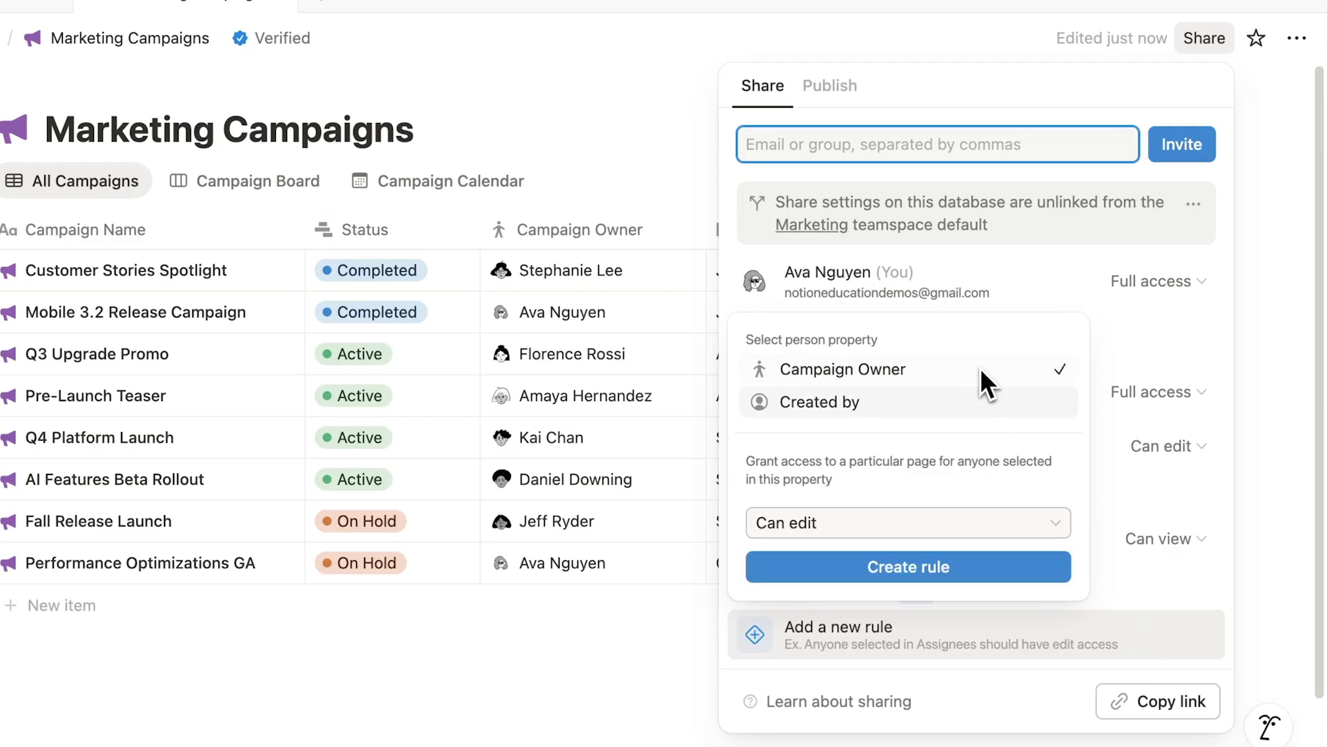
{"action": "left_click", "coordinate": [1027, 522]}
{"action": "left_click", "coordinate": [1028, 626]}
{"action": "left_click", "coordinate": [1009, 576]}
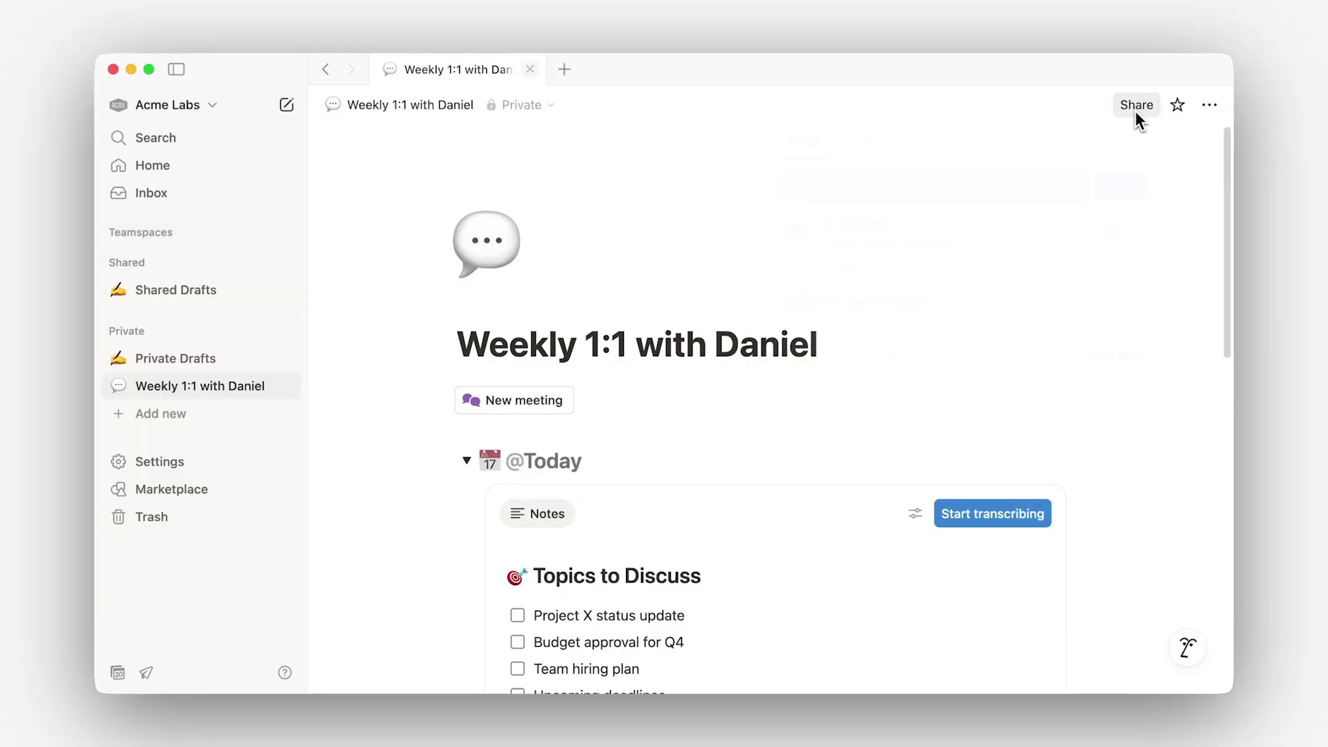
Invite the coworker to the private weekly 1:1 page with Full access
{"action": "left_click", "coordinate": [1136, 111]}
{"action": "type", "text": "Daniel"}
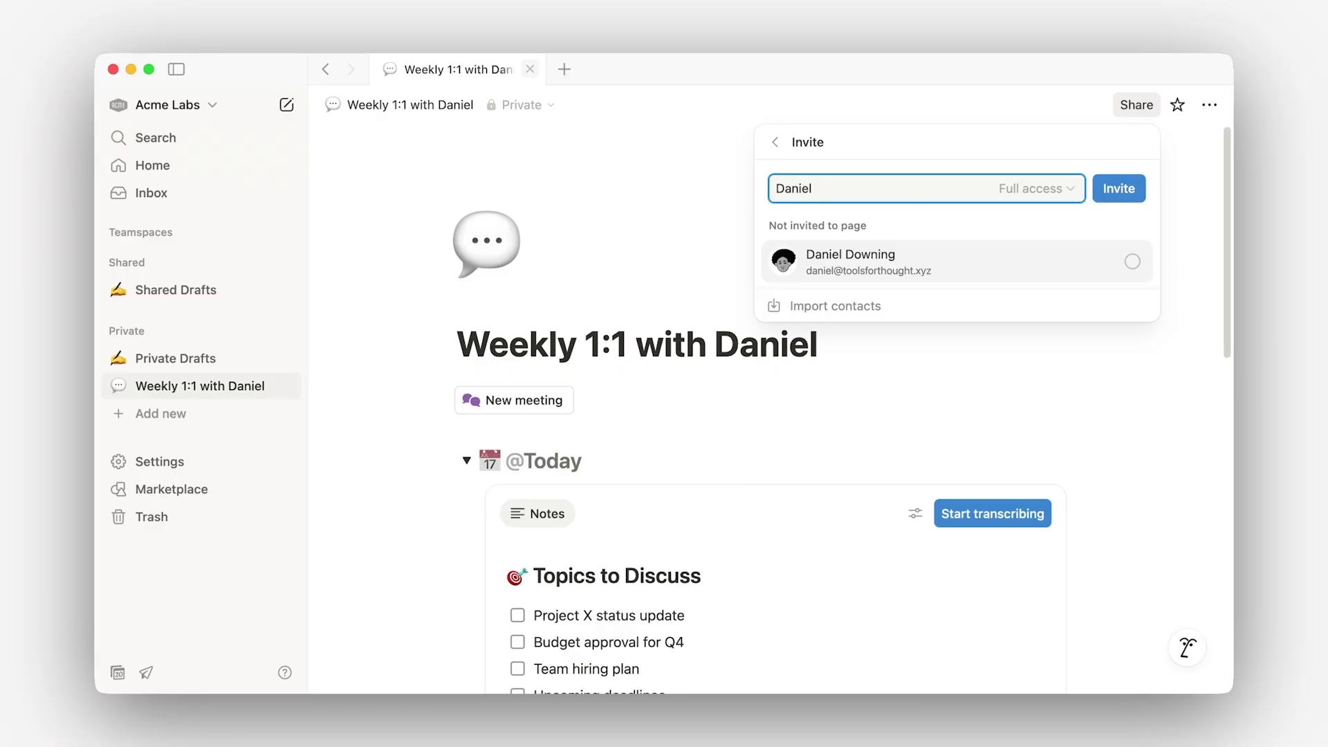
{"action": "left_click", "coordinate": [1130, 267]}
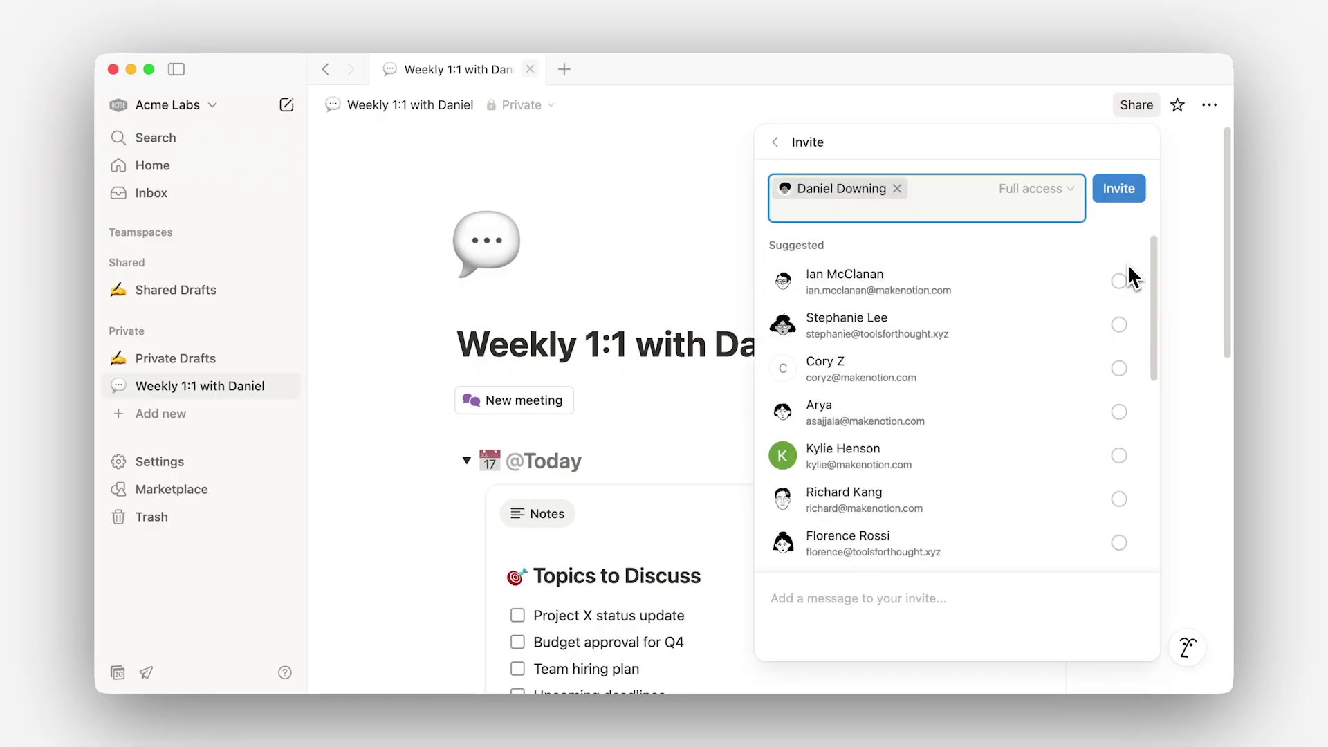
{"action": "left_click", "coordinate": [1118, 187]}
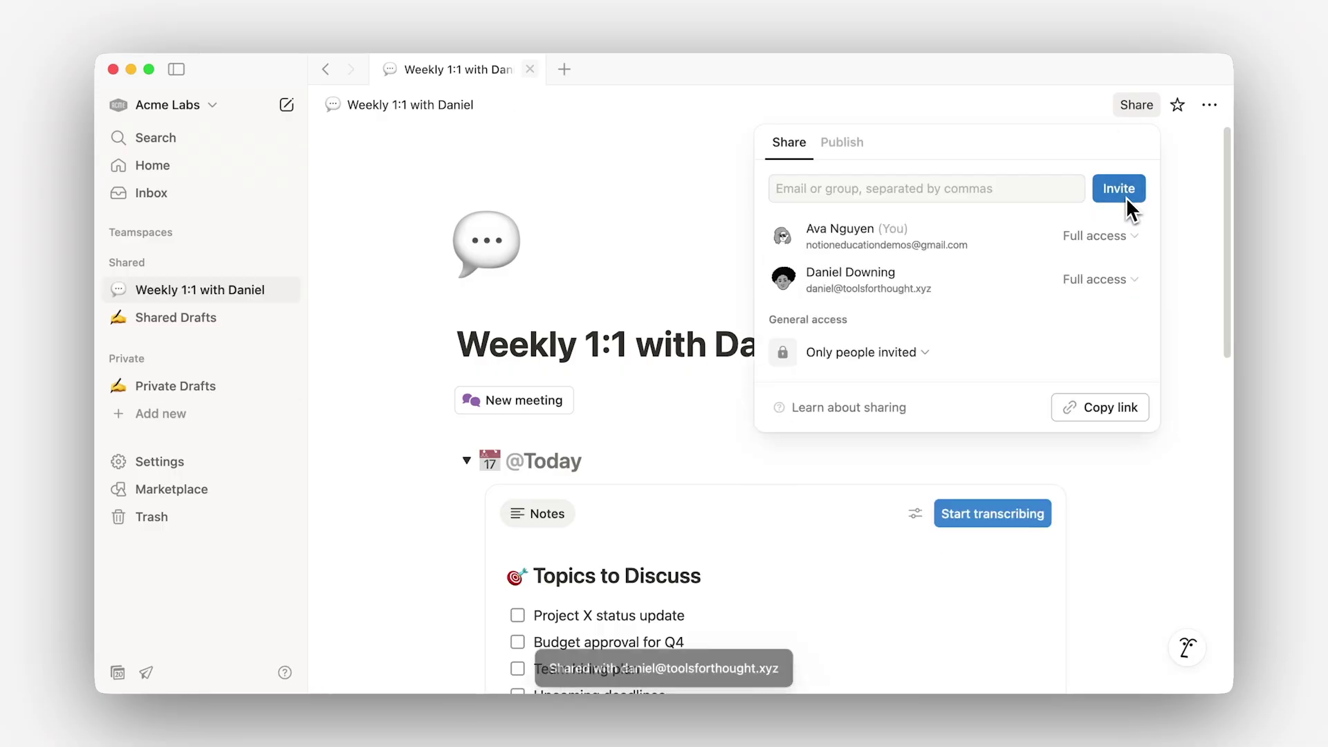
{"action": "left_click", "coordinate": [1180, 182]}
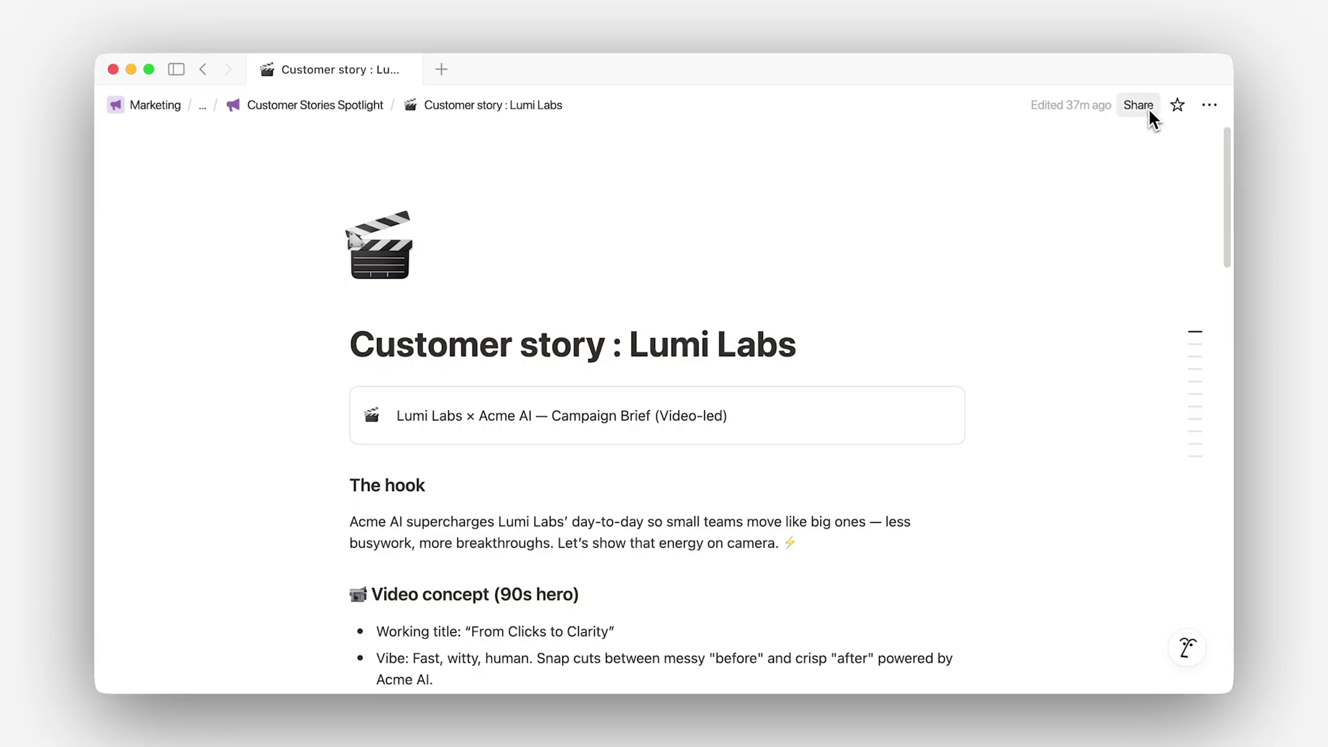
Invite the outside guest by e-mail to the Lumi Labs customer story as a Can comment guest
{"action": "left_click", "coordinate": [1147, 110]}
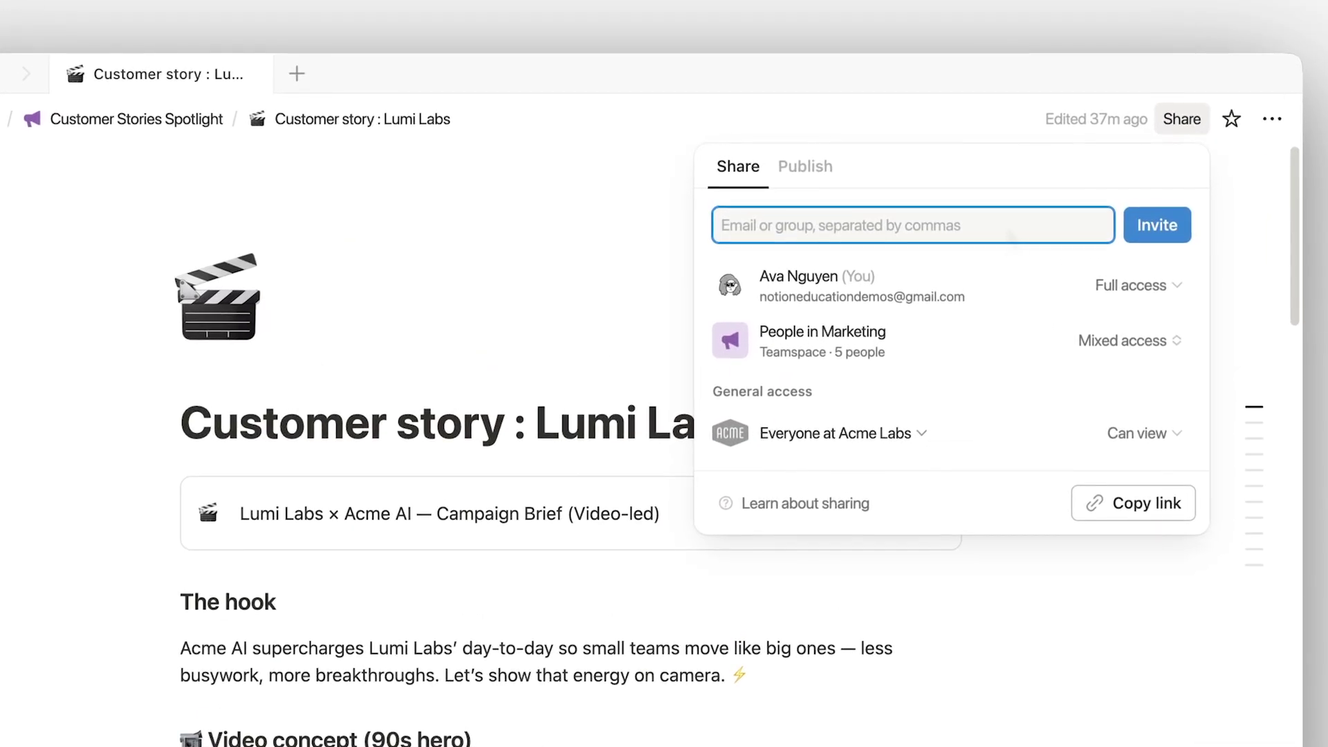
{"action": "key", "text": "super+v"}
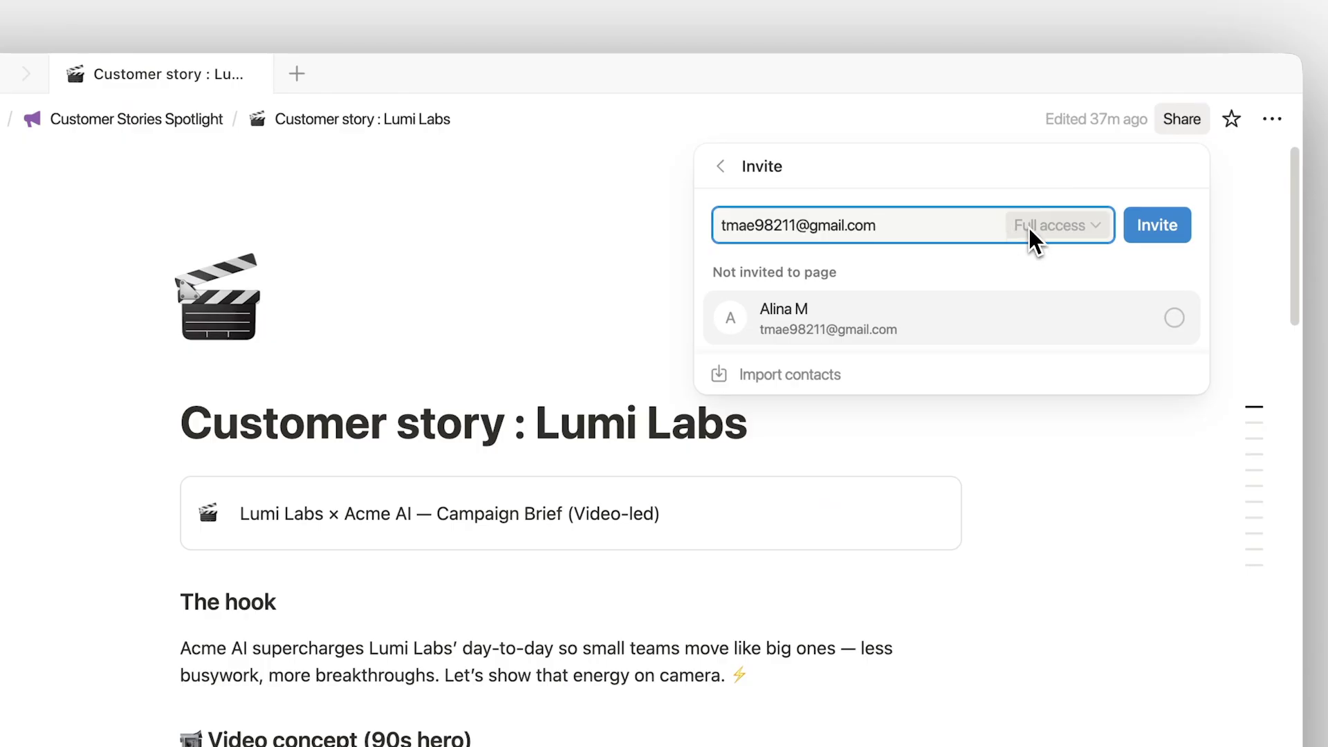
{"action": "left_click", "coordinate": [1029, 227]}
{"action": "left_click", "coordinate": [996, 385]}
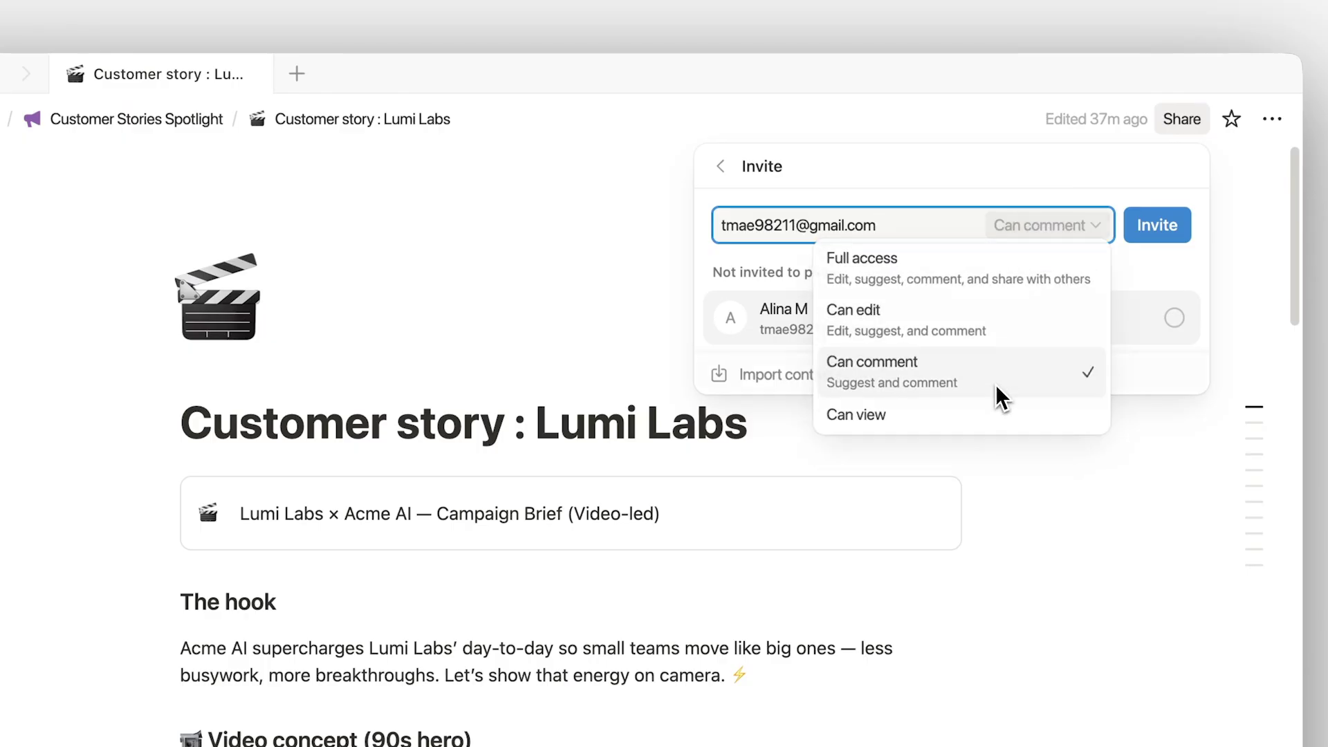
{"action": "left_click", "coordinate": [1174, 319]}
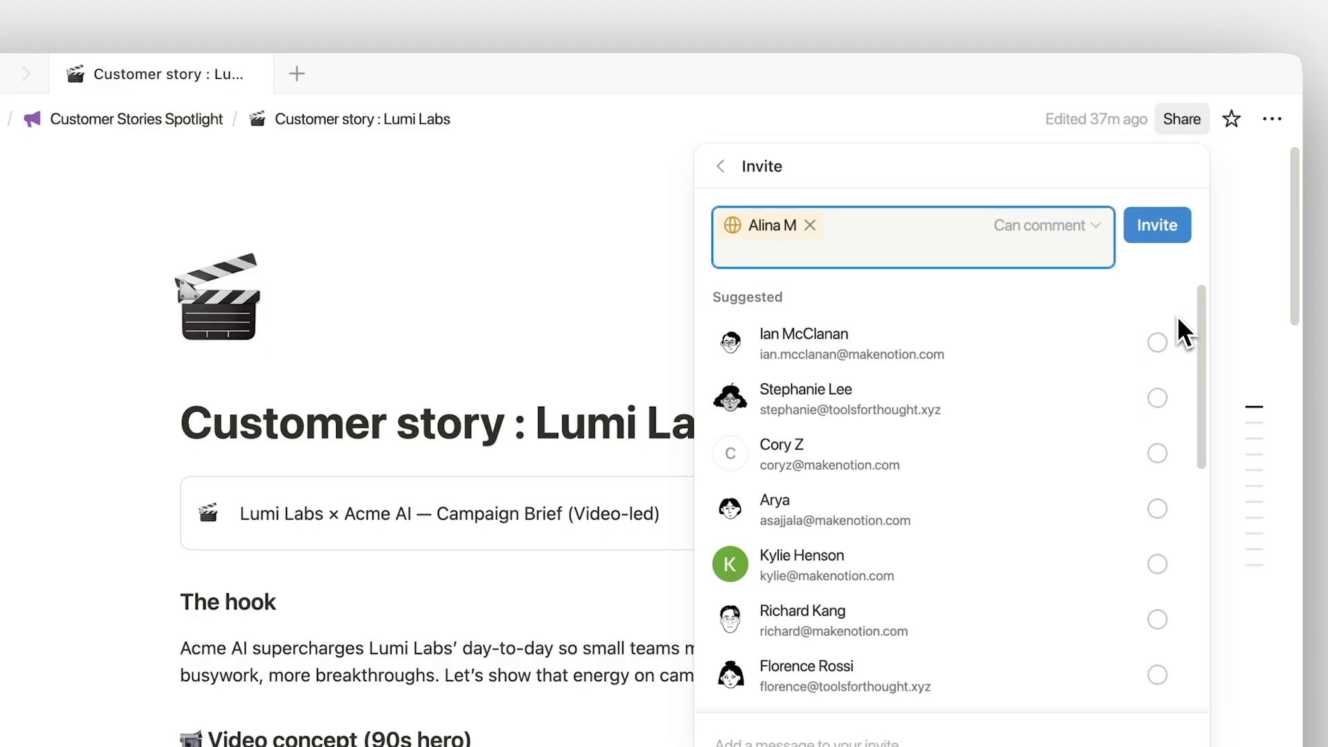
{"action": "left_click", "coordinate": [1172, 233]}
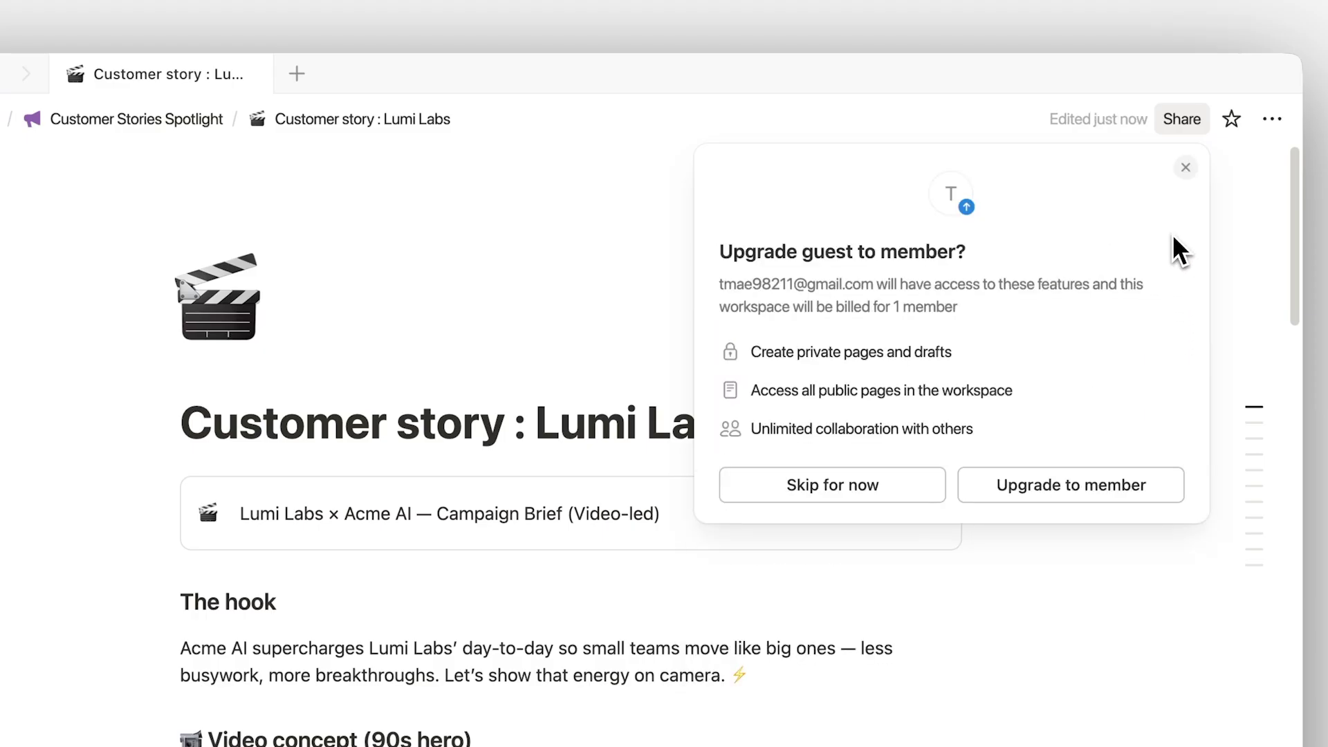
{"action": "left_click", "coordinate": [890, 485]}
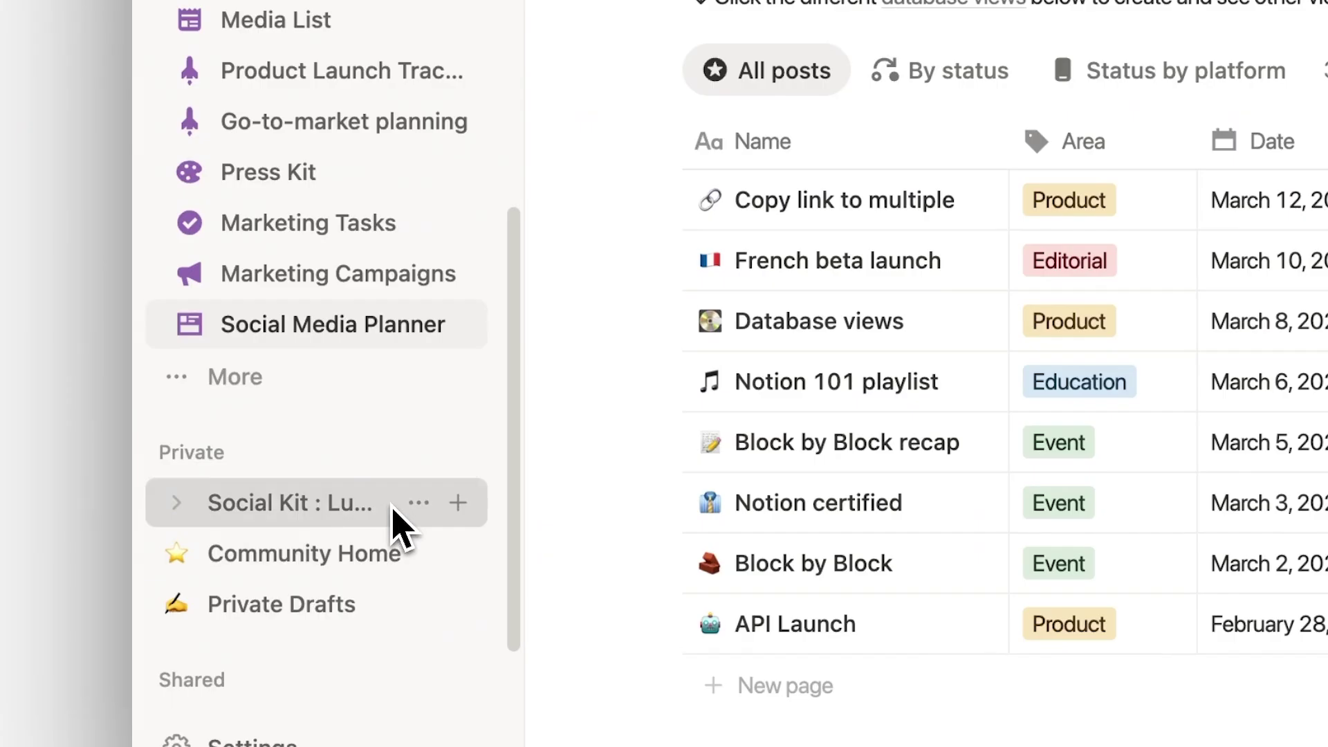
Move Social Kit : Lumi Labs Case Study into Social Media Planner and view its full-page sharing settings
{"action": "left_click_drag", "start_coordinate": [236, 522], "coordinate": [214, 444]}
{"action": "left_click_drag", "start_coordinate": [354, 367], "coordinate": [358, 336]}
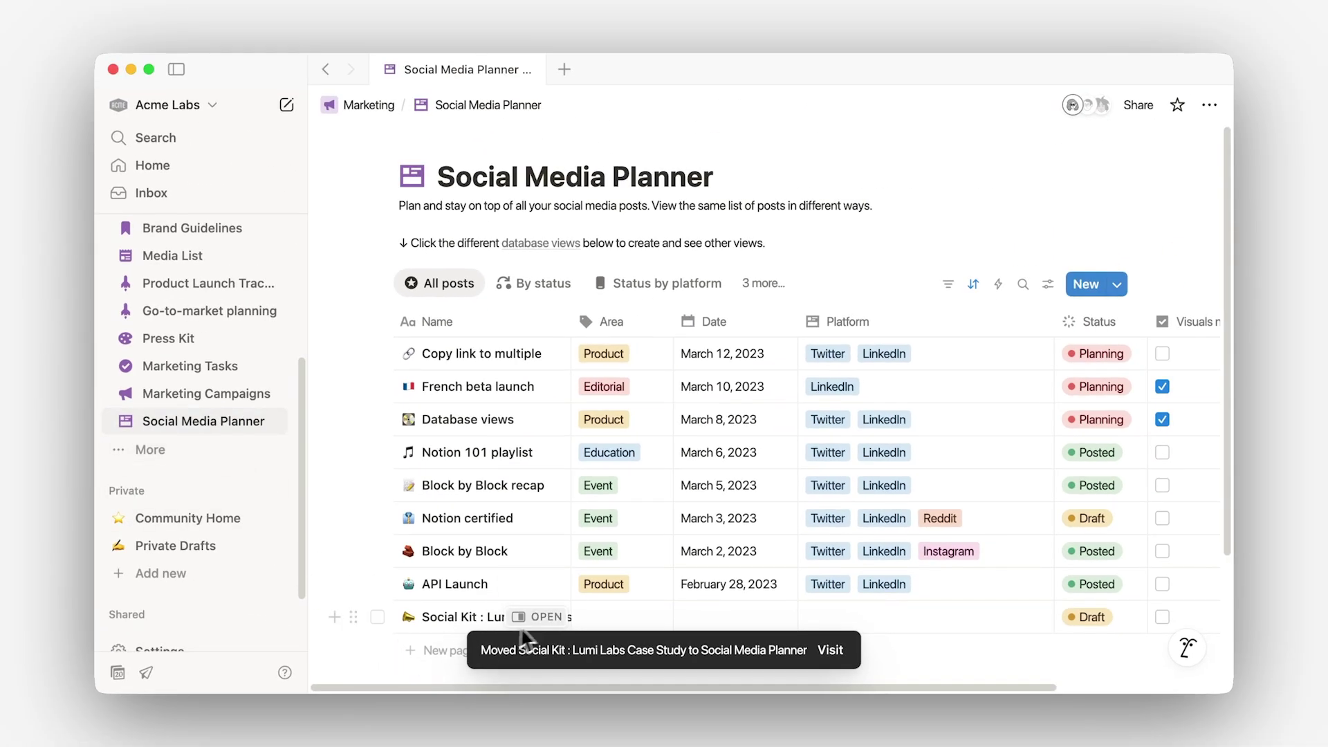
{"action": "left_click", "coordinate": [547, 617]}
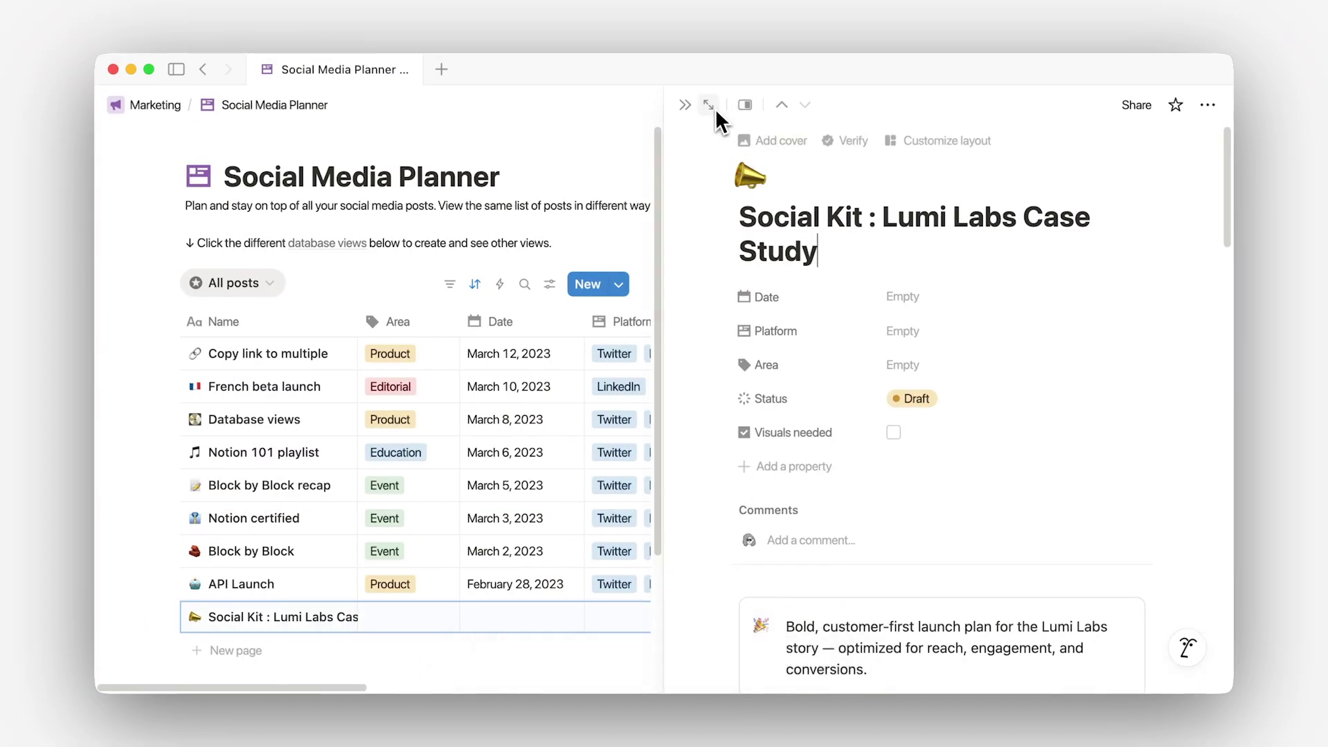
{"action": "left_click", "coordinate": [714, 107]}
{"action": "left_click", "coordinate": [1137, 106]}
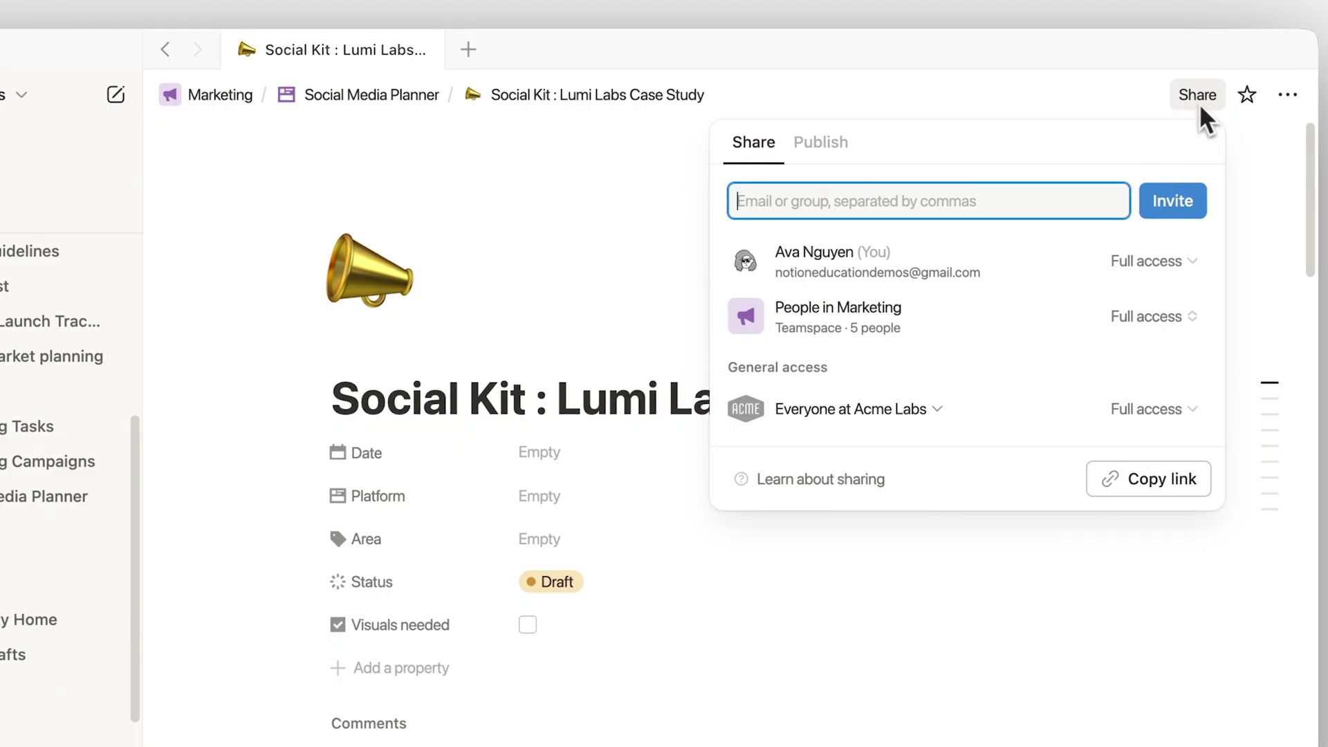
Set People in Marketing Members to Can comment on the Social Kit page, unlinking it from the parent
{"action": "left_click", "coordinate": [979, 331]}
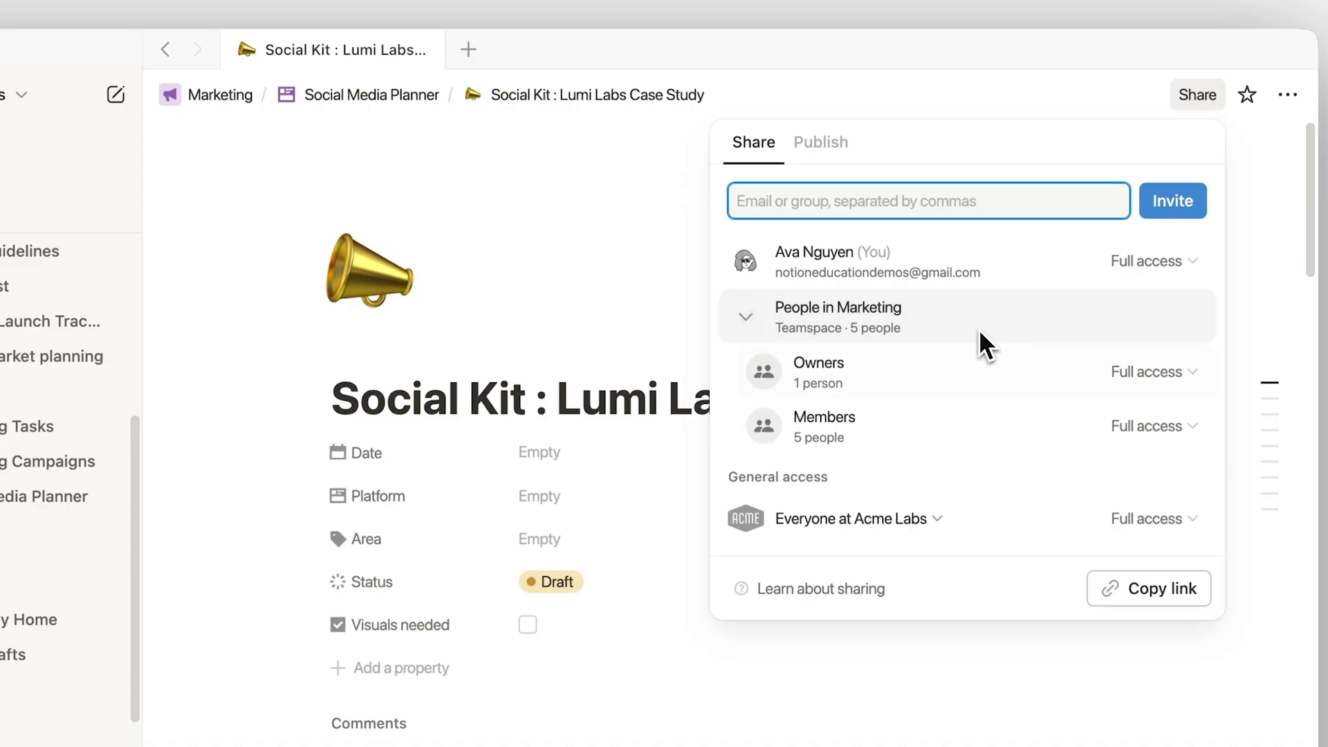
{"action": "left_click", "coordinate": [1129, 425]}
{"action": "left_click", "coordinate": [1085, 589]}
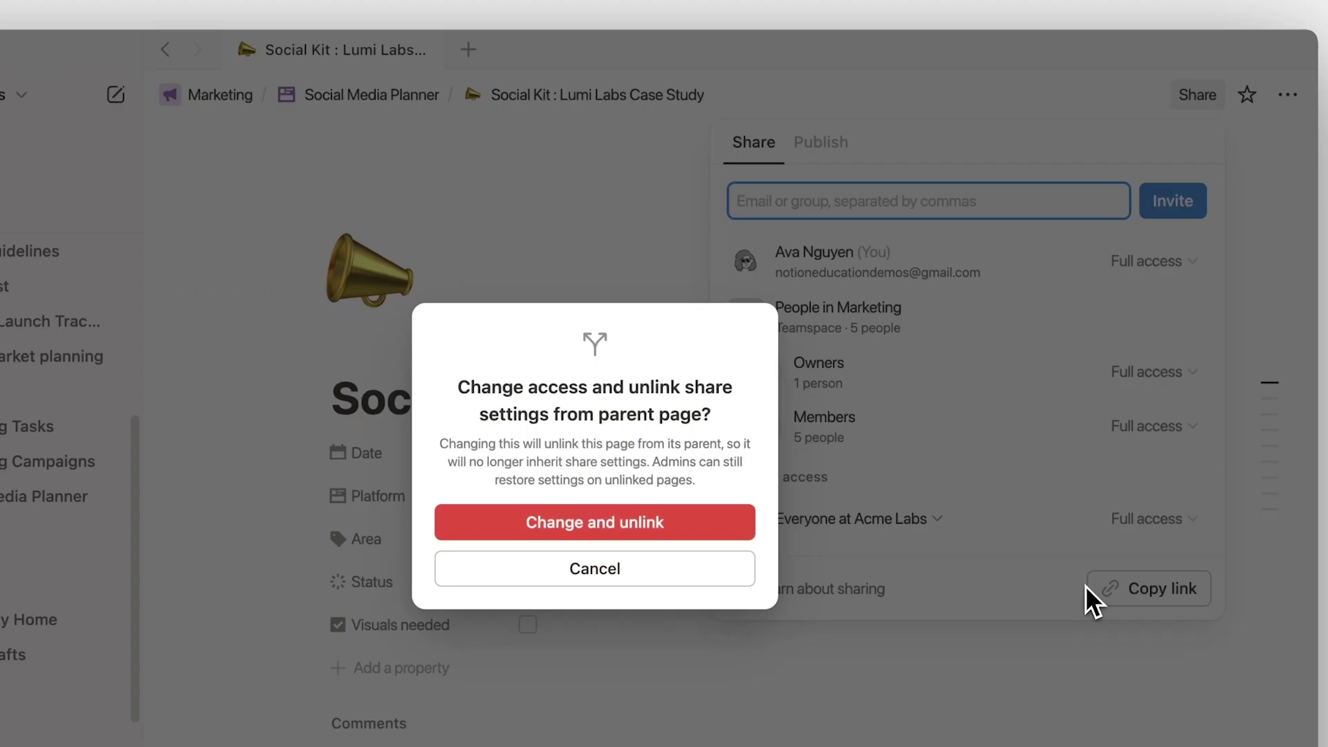
{"action": "left_click", "coordinate": [697, 522]}
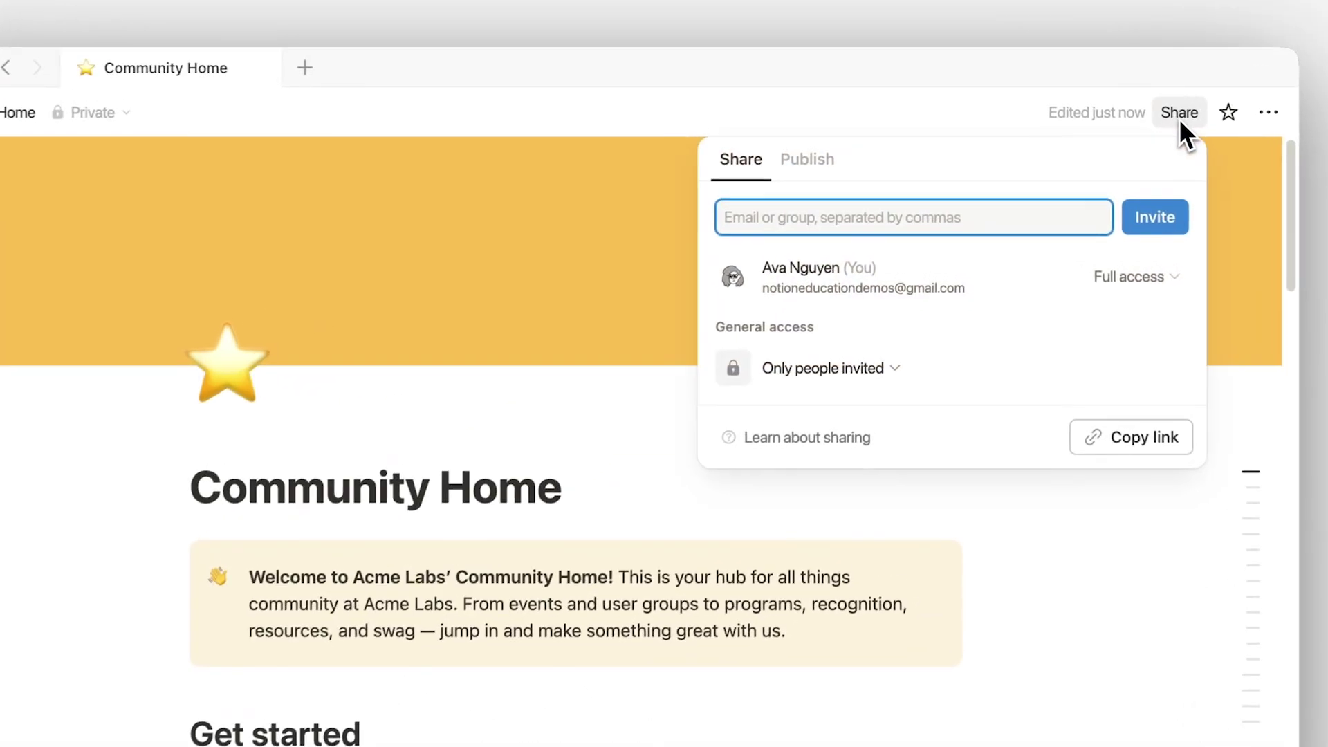
Publish Community Home to acmehq.notion.site, checking the domain and leaving search engine indexing off
{"action": "left_click", "coordinate": [846, 153]}
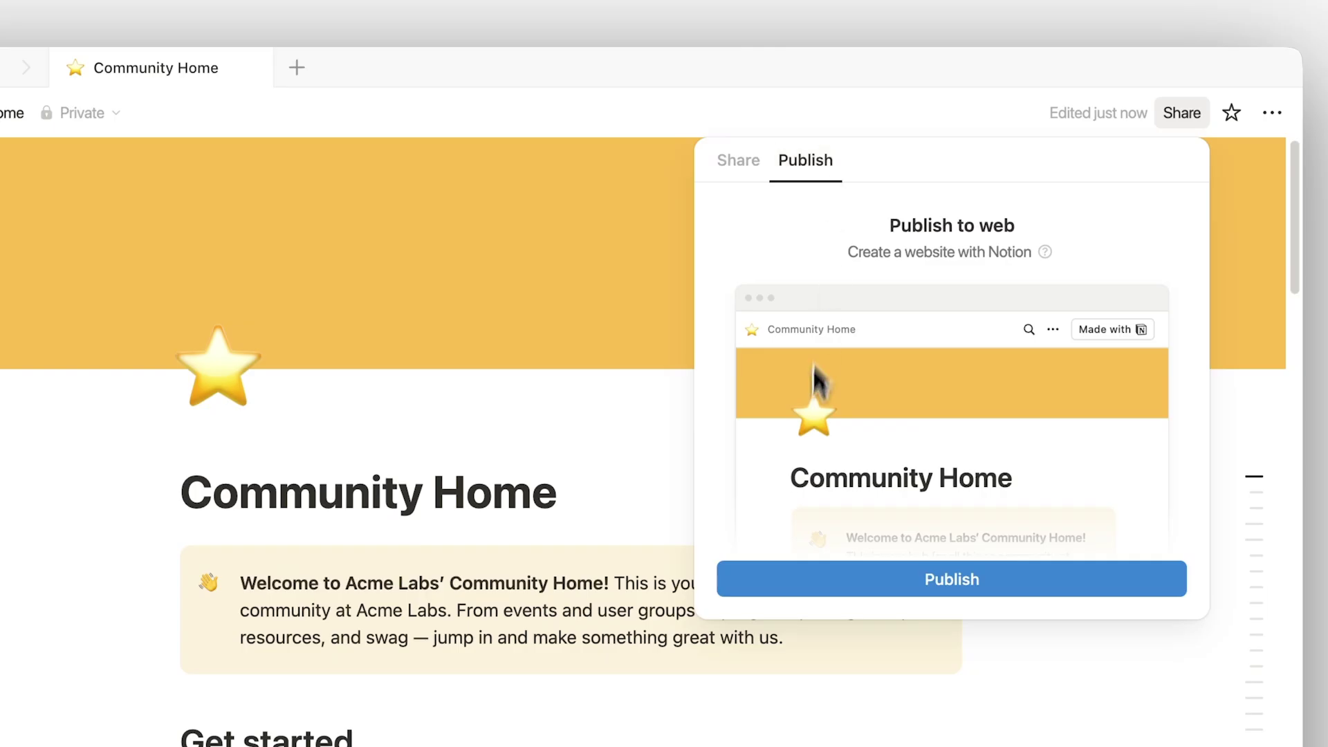
{"action": "left_click", "coordinate": [772, 581]}
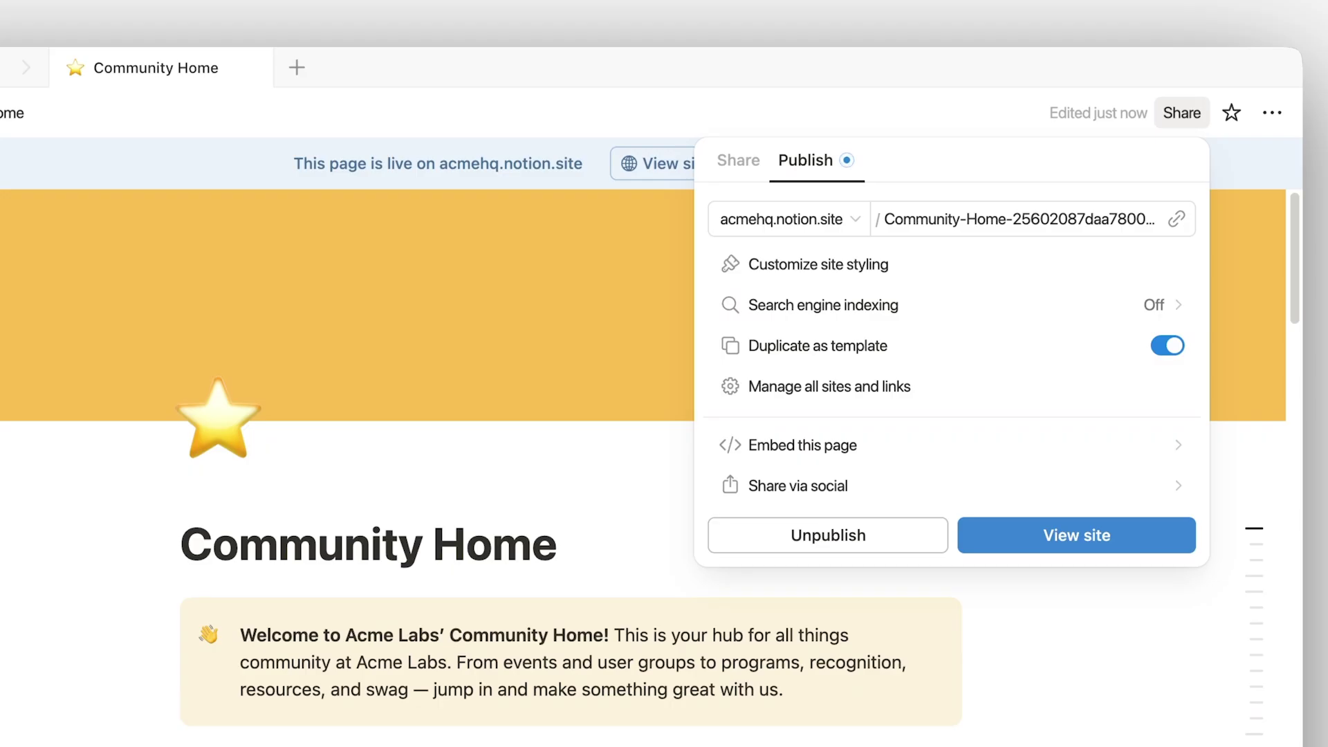
{"action": "left_click", "coordinate": [859, 223]}
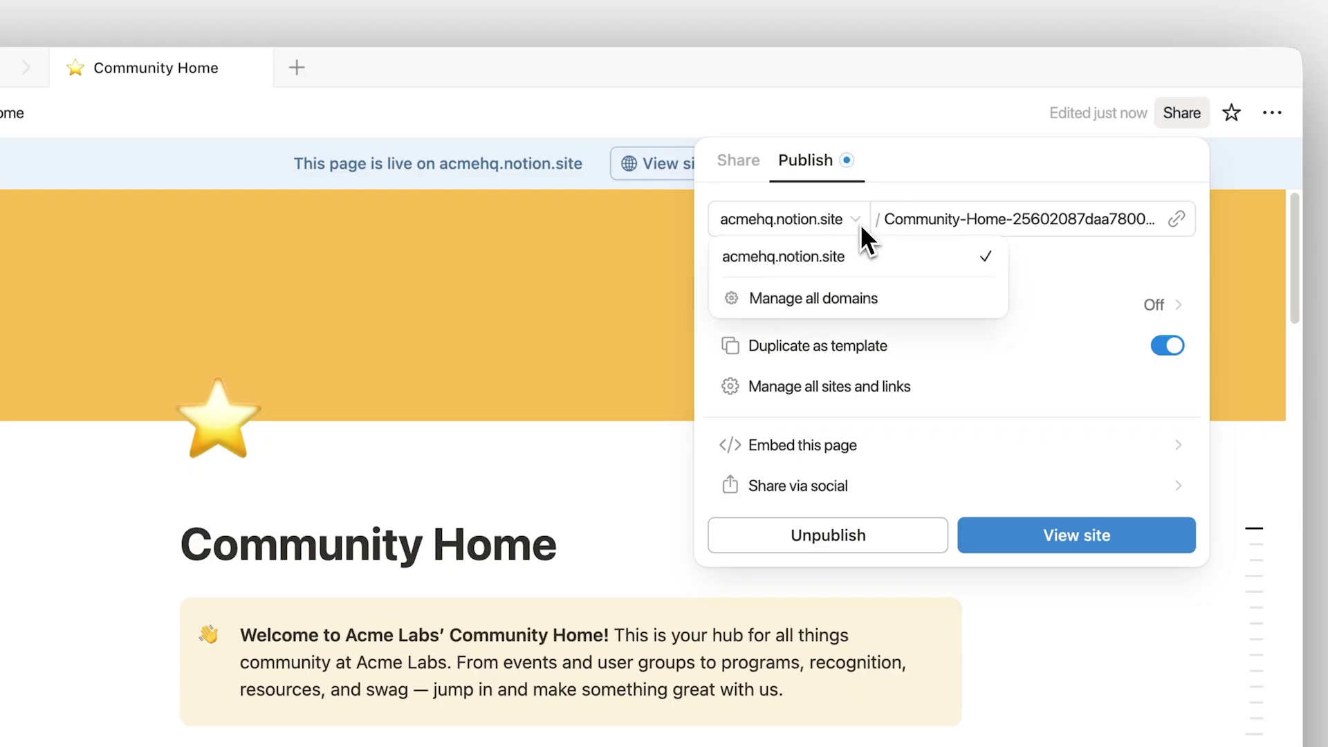
{"action": "left_click", "coordinate": [861, 223]}
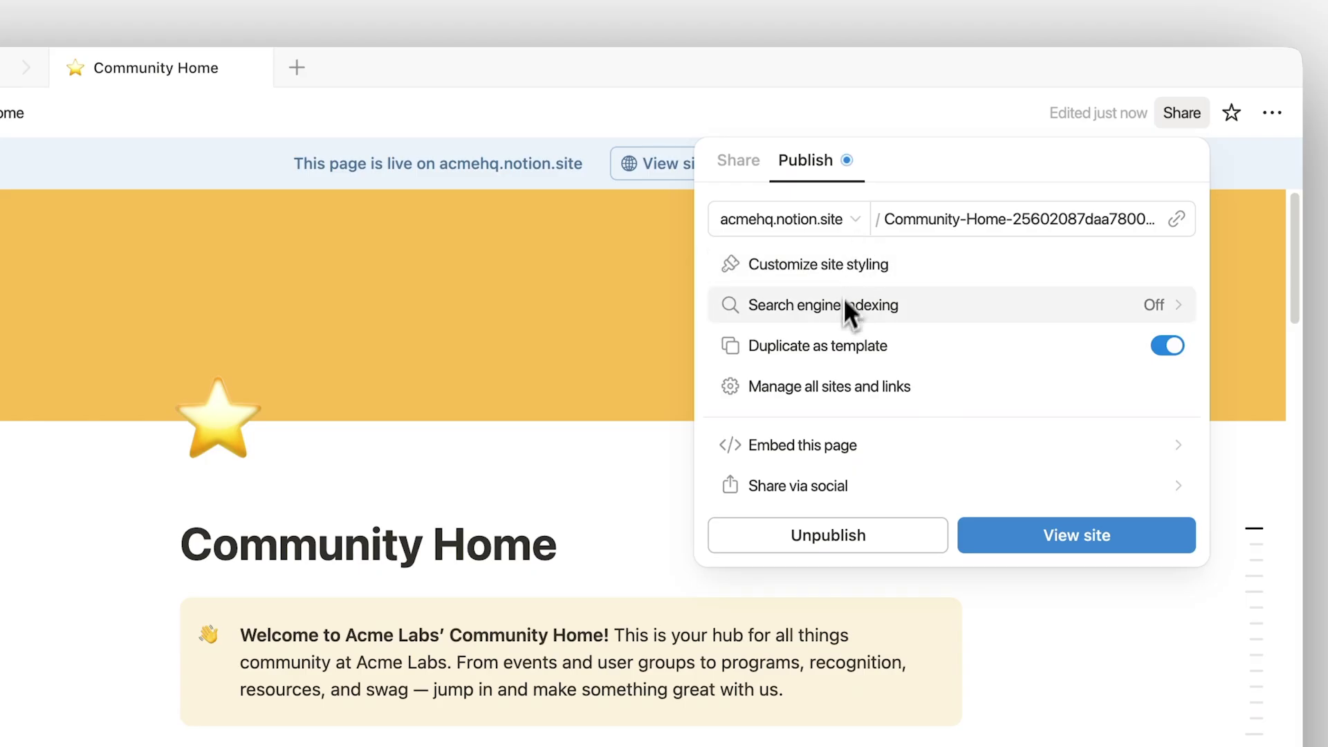
{"action": "left_click", "coordinate": [839, 324]}
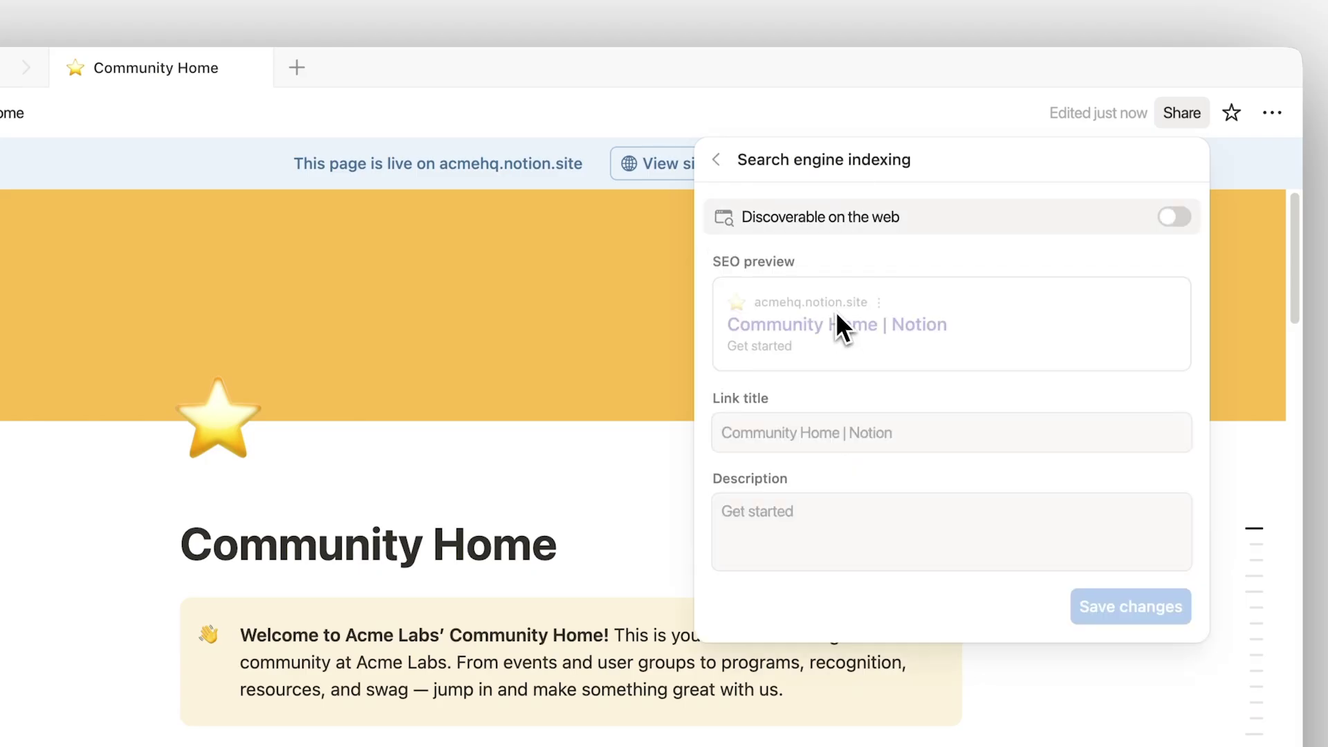
{"action": "left_click", "coordinate": [719, 162]}
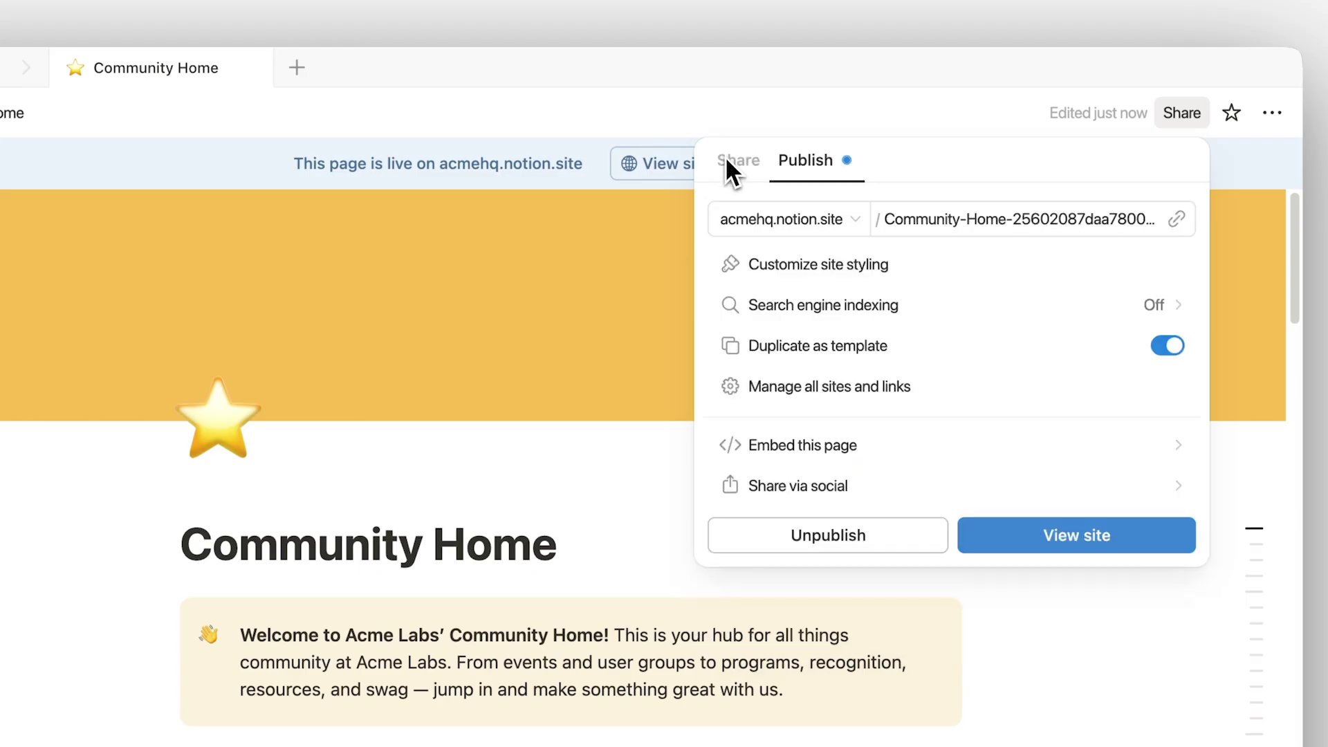
{"action": "left_click", "coordinate": [912, 265]}
Apply the Light site theme, review favicon, header and Google Analytics settings, and publish the changes
{"action": "left_click", "coordinate": [1108, 509]}
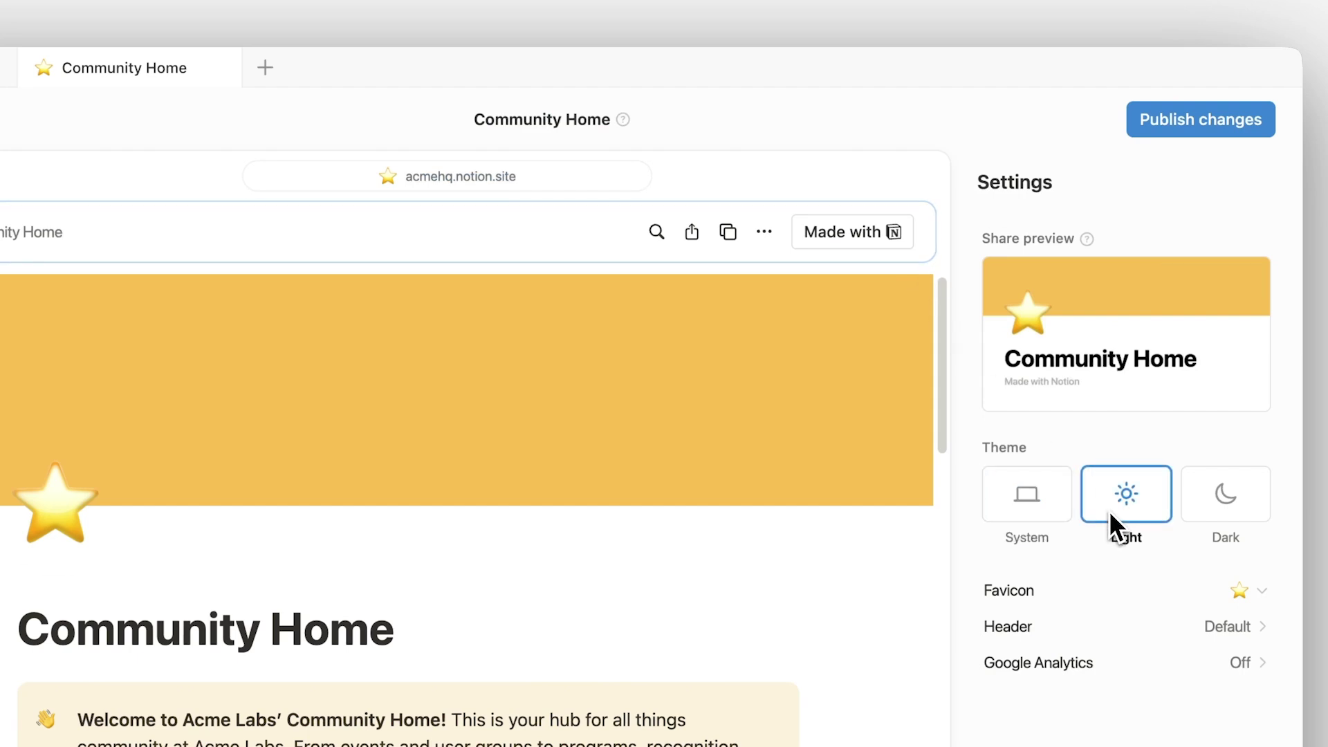
{"action": "left_click", "coordinate": [1242, 597]}
{"action": "left_click", "coordinate": [1237, 633]}
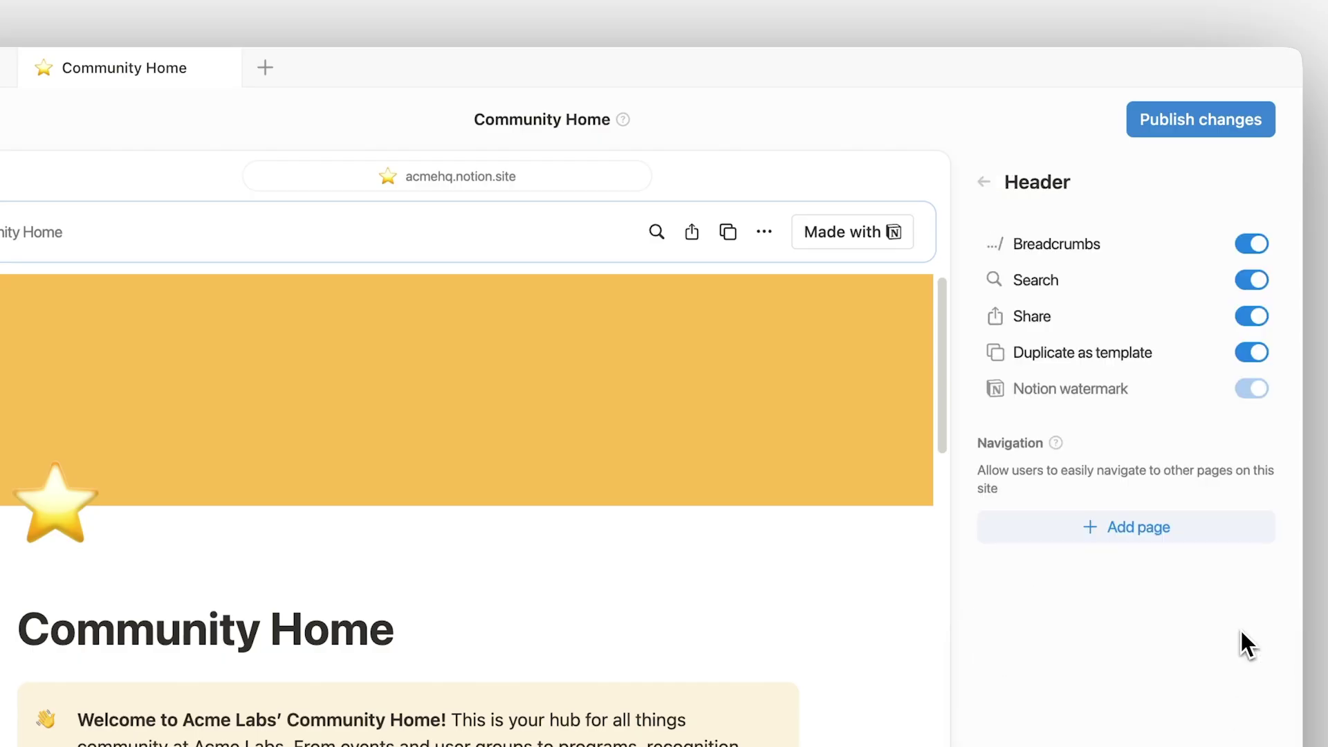
{"action": "left_click", "coordinate": [994, 179]}
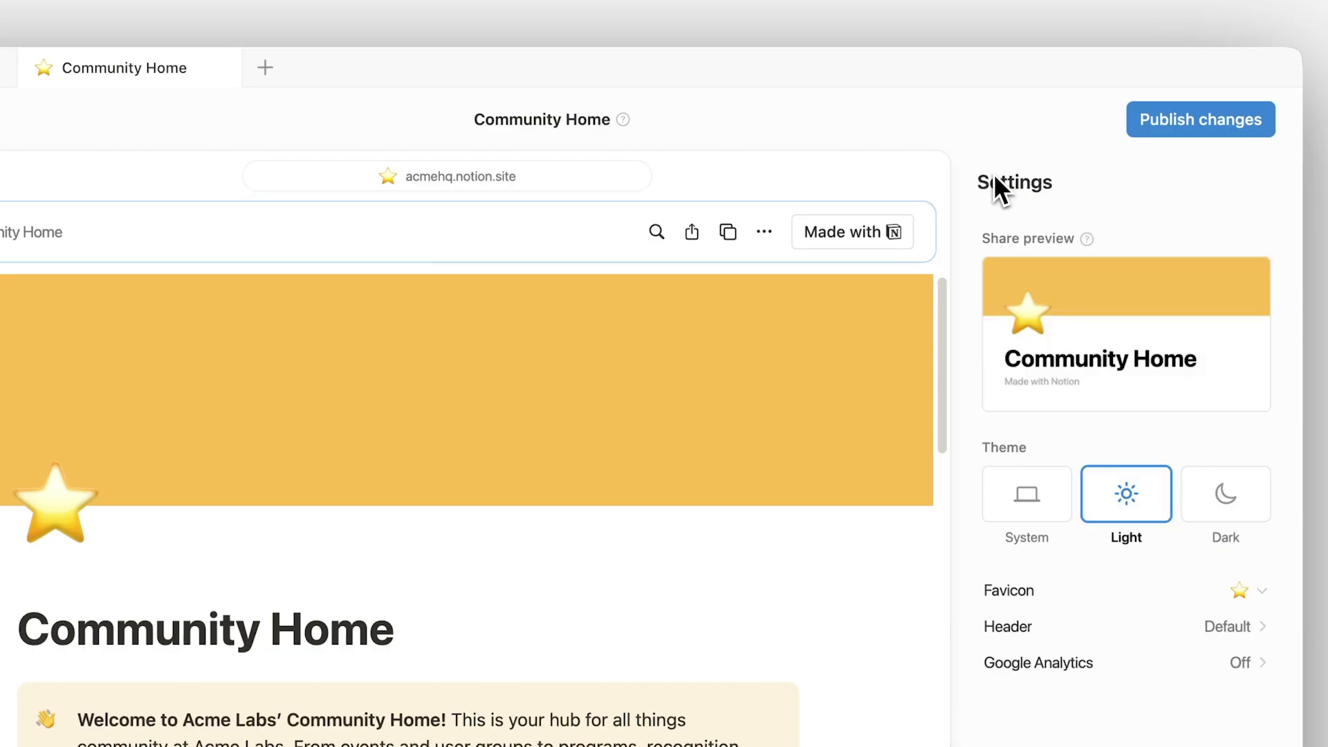
{"action": "left_click", "coordinate": [1236, 662]}
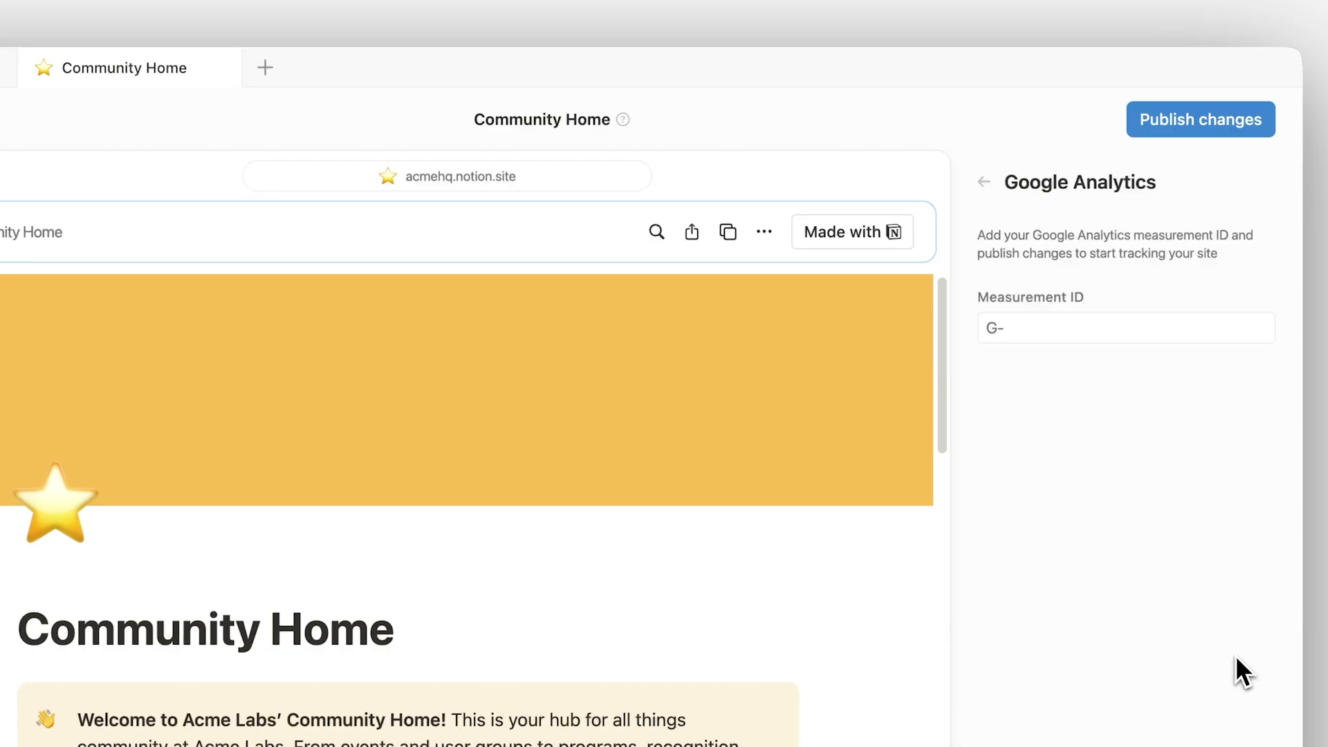
{"action": "left_click", "coordinate": [994, 184]}
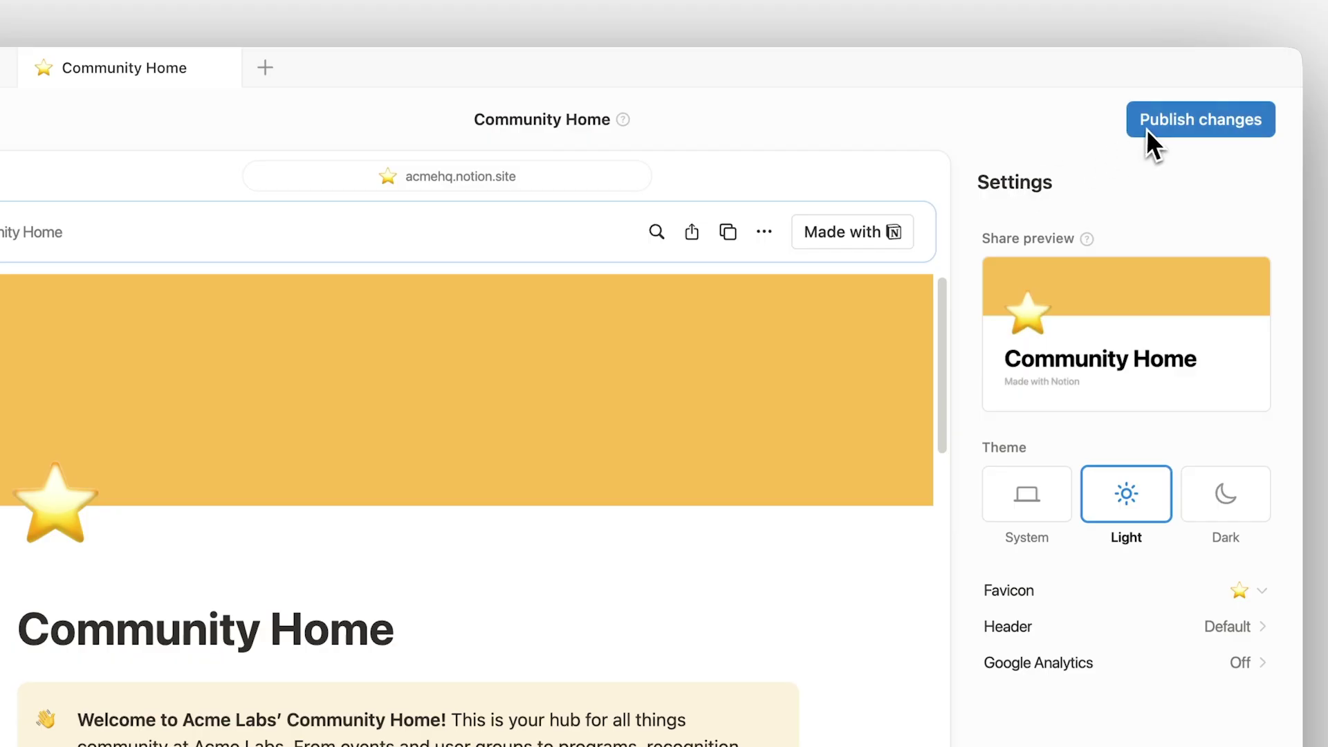
{"action": "left_click", "coordinate": [1147, 128]}
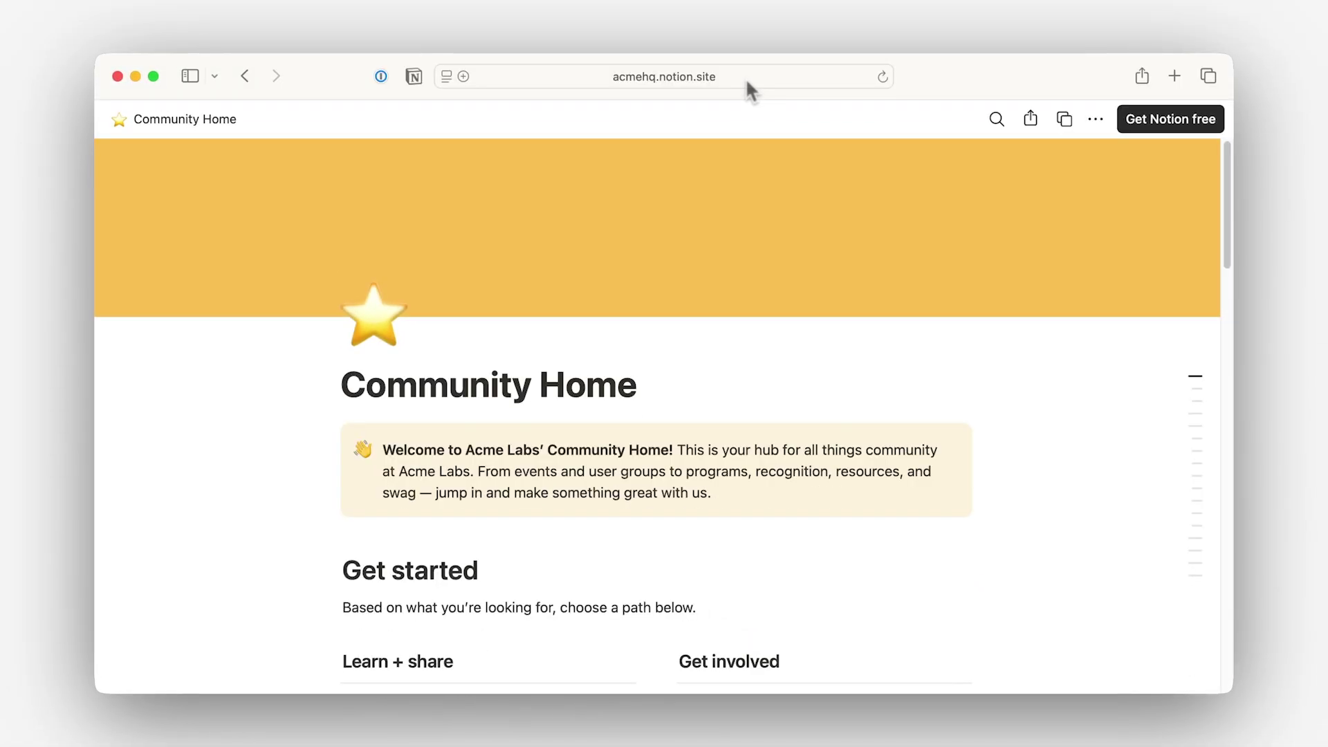
{"action": "scroll", "coordinate": [962, 360], "scroll_direction": "down", "scroll_amount": 5}
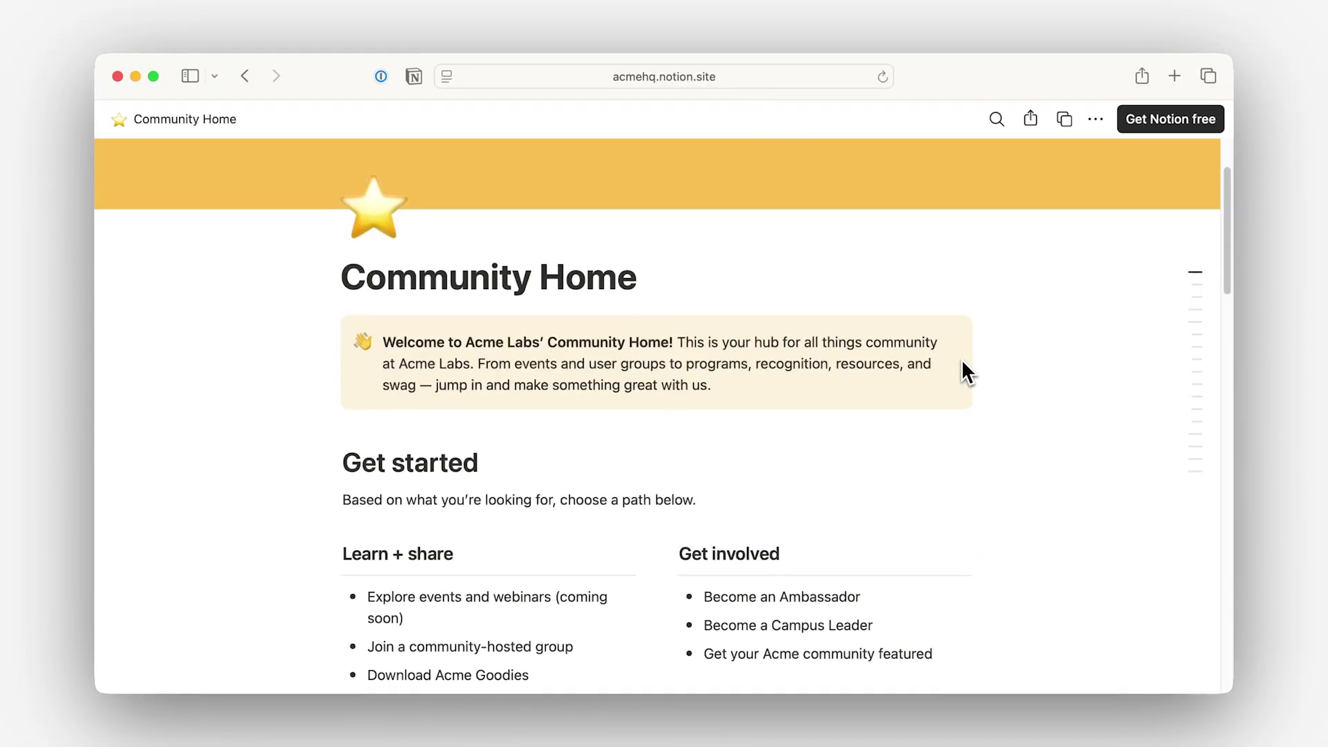
{"action": "scroll", "coordinate": [965, 371], "scroll_direction": "down", "scroll_amount": 4}
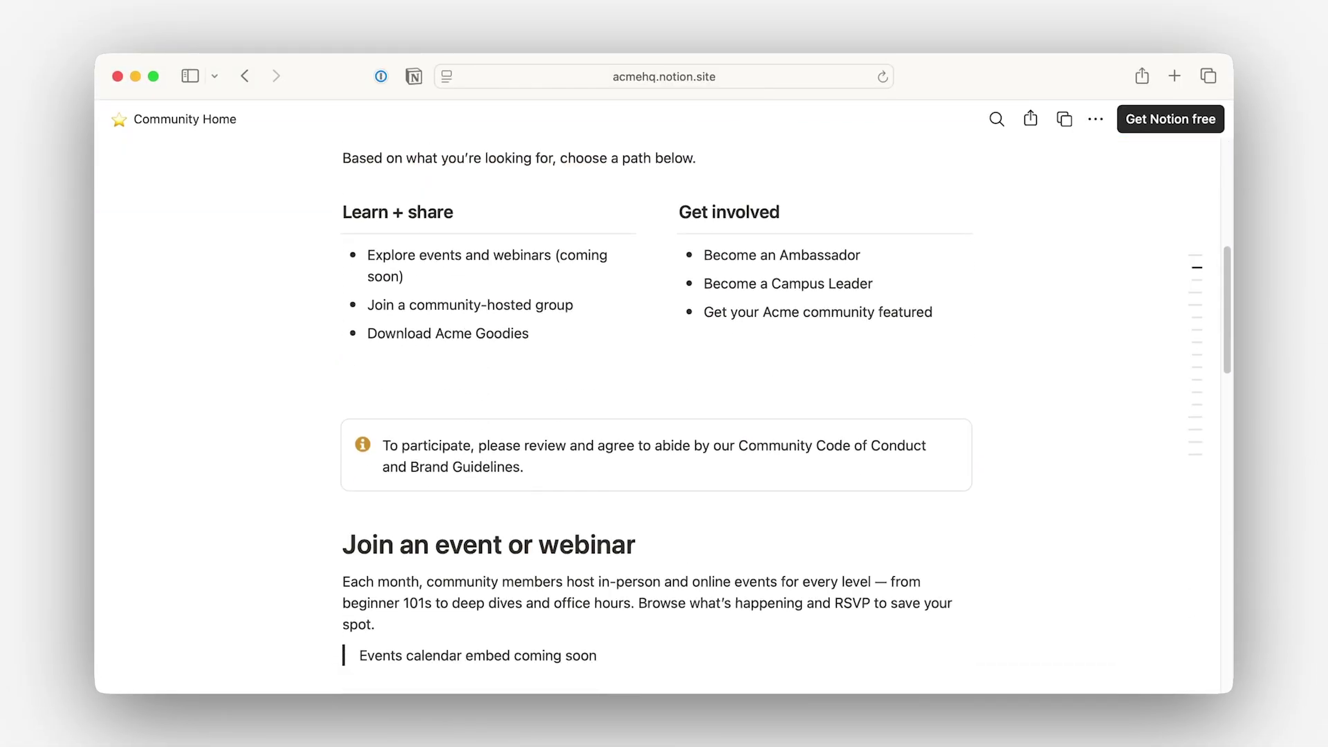
{"action": "scroll", "coordinate": [665, 416], "scroll_direction": "down", "scroll_amount": 12}
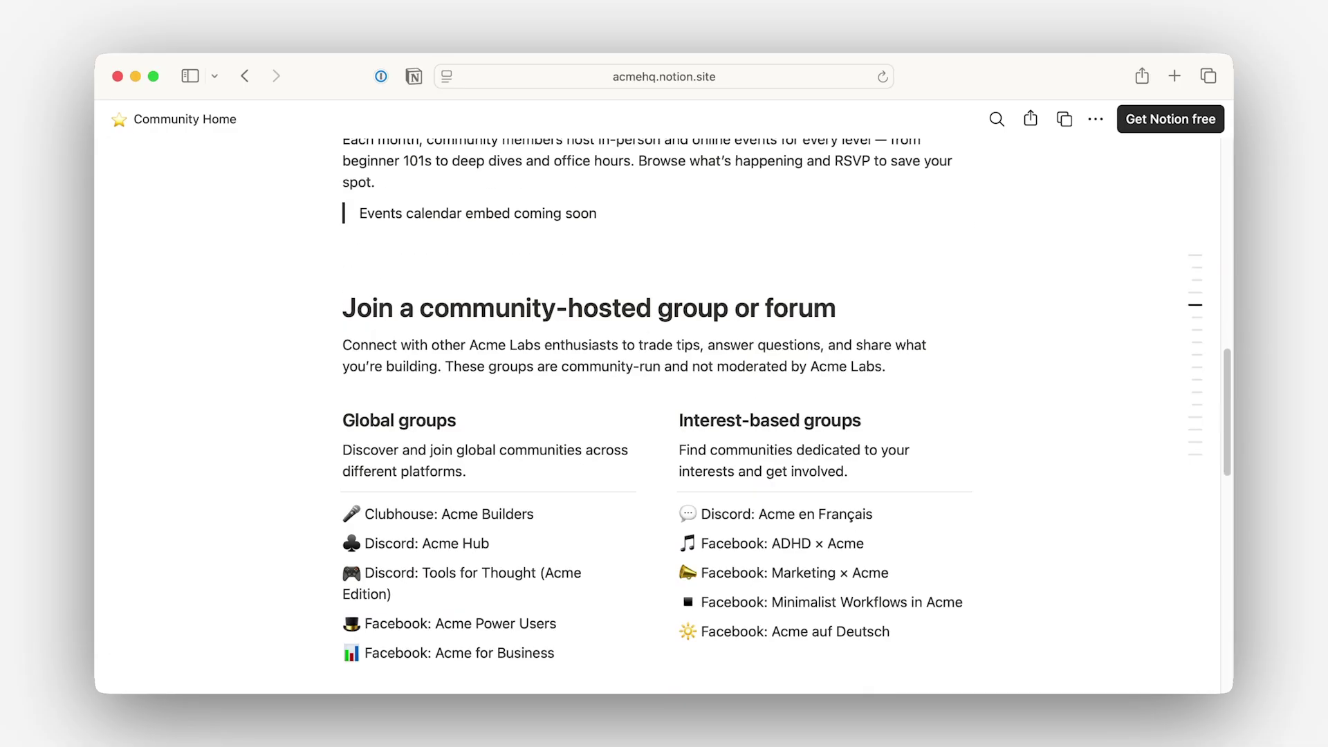
{"action": "scroll", "coordinate": [665, 415], "scroll_direction": "down", "scroll_amount": 9}
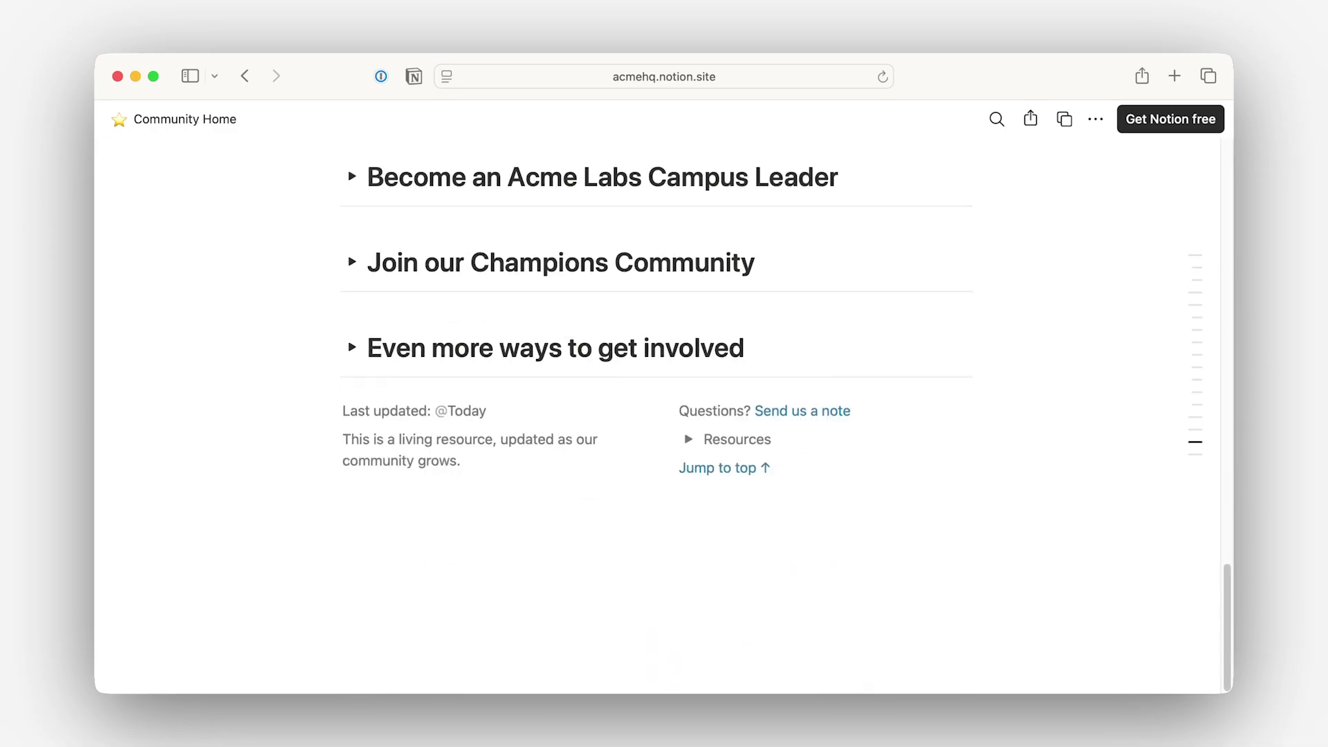
{"action": "scroll", "coordinate": [729, 546], "scroll_direction": "up", "scroll_amount": 20}
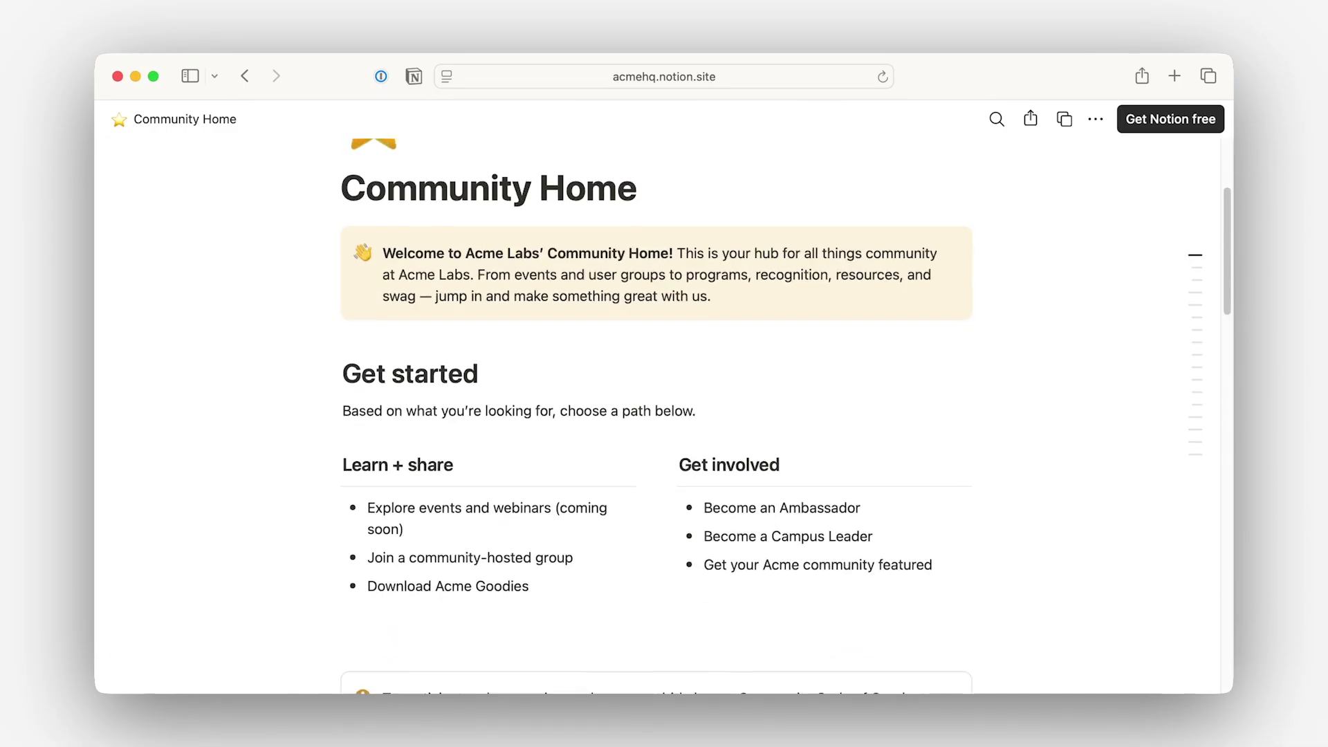